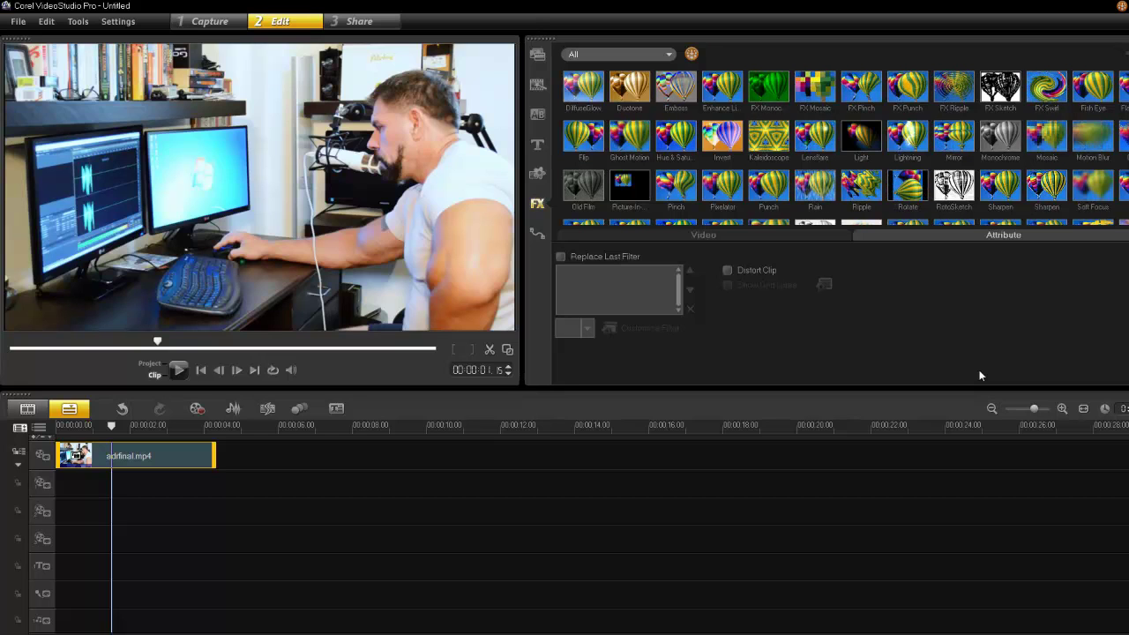
Step: Apply the Boris Graffiti filter from the full FX library to the adrfinal.mp4 clip
{"action": "left_click", "coordinate": [839, 373]}
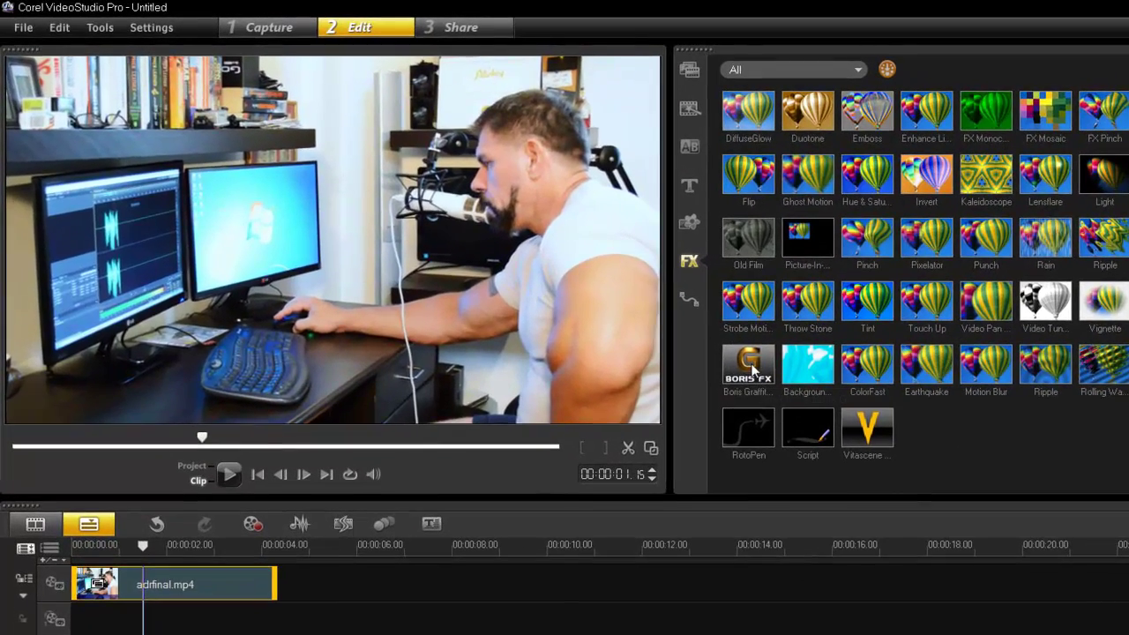
{"action": "left_click_drag", "start_coordinate": [725, 364], "coordinate": [255, 577]}
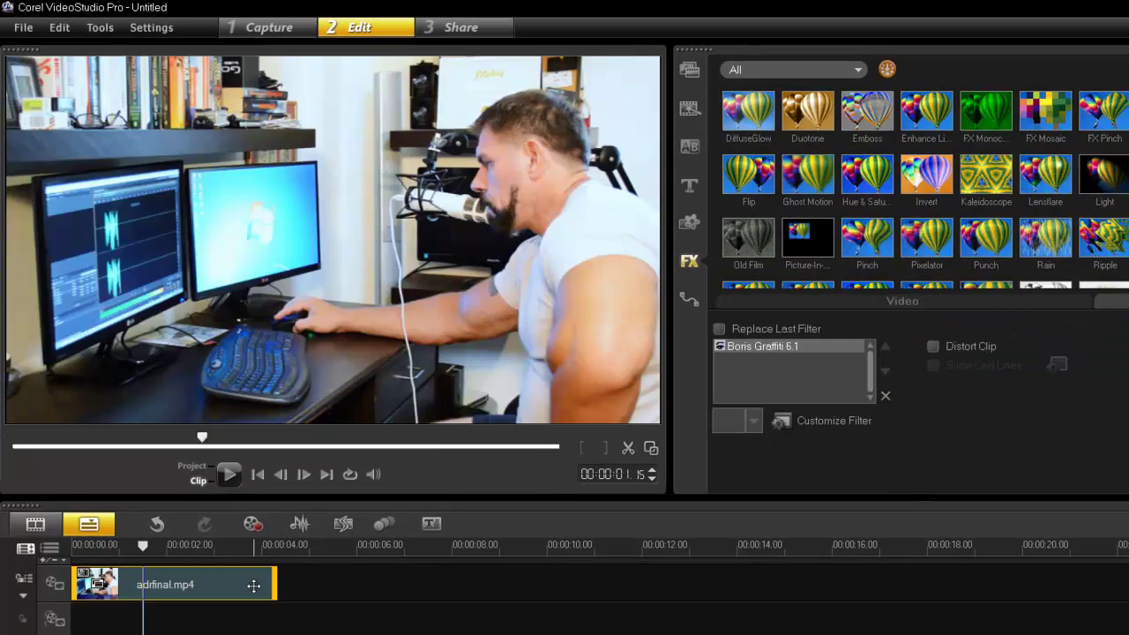
Step: Open the Boris Graffiti Library Browser and scroll through the static lower-thirds presets
{"action": "left_click", "coordinate": [823, 427]}
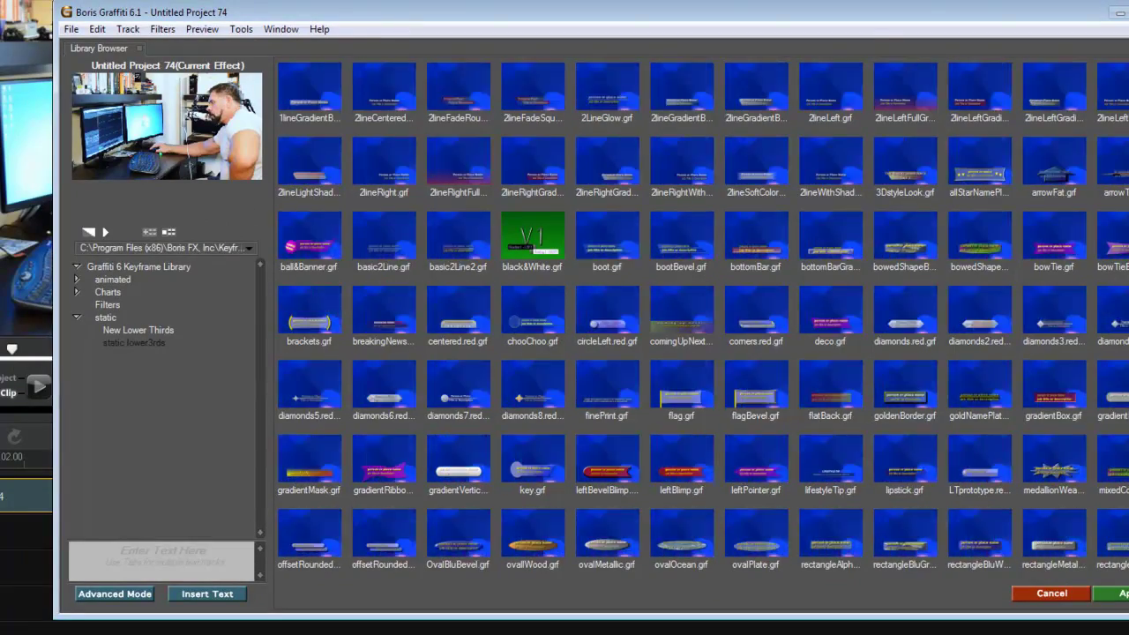
{"action": "scroll", "coordinate": [734, 465], "scroll_direction": "down", "scroll_amount": 2}
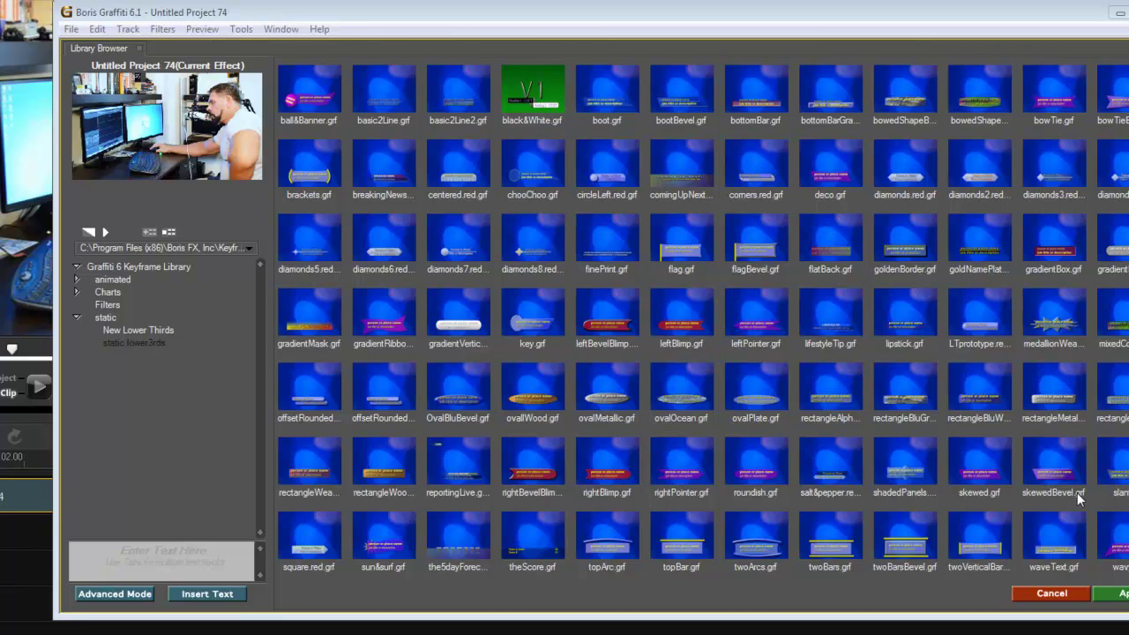
Step: Close the Graffiti library, remove the filter, and scrub the News Ticker preset in particleIllusion
{"action": "left_click", "coordinate": [1122, 593]}
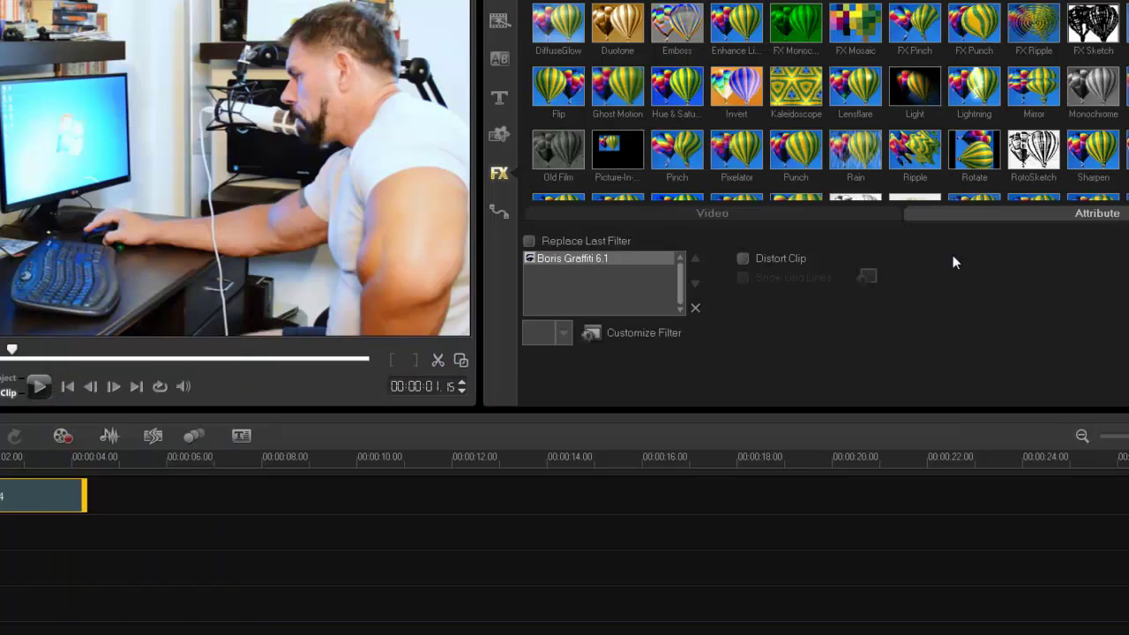
{"action": "left_click", "coordinate": [694, 309]}
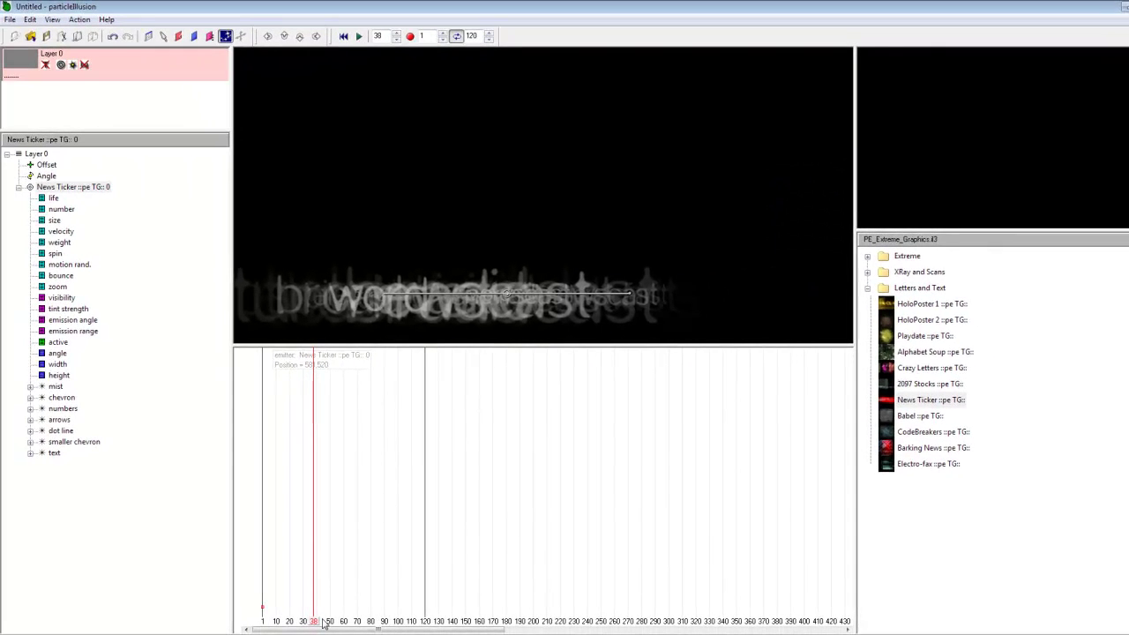
{"action": "mouse_move", "coordinate": [320, 623]}
{"action": "left_mouse_down"}
{"action": "mouse_move", "coordinate": [263, 621]}
{"action": "mouse_move", "coordinate": [388, 622]}
{"action": "mouse_move", "coordinate": [279, 622]}
{"action": "mouse_move", "coordinate": [351, 622]}
{"action": "mouse_move", "coordinate": [305, 617]}
{"action": "left_mouse_up"}
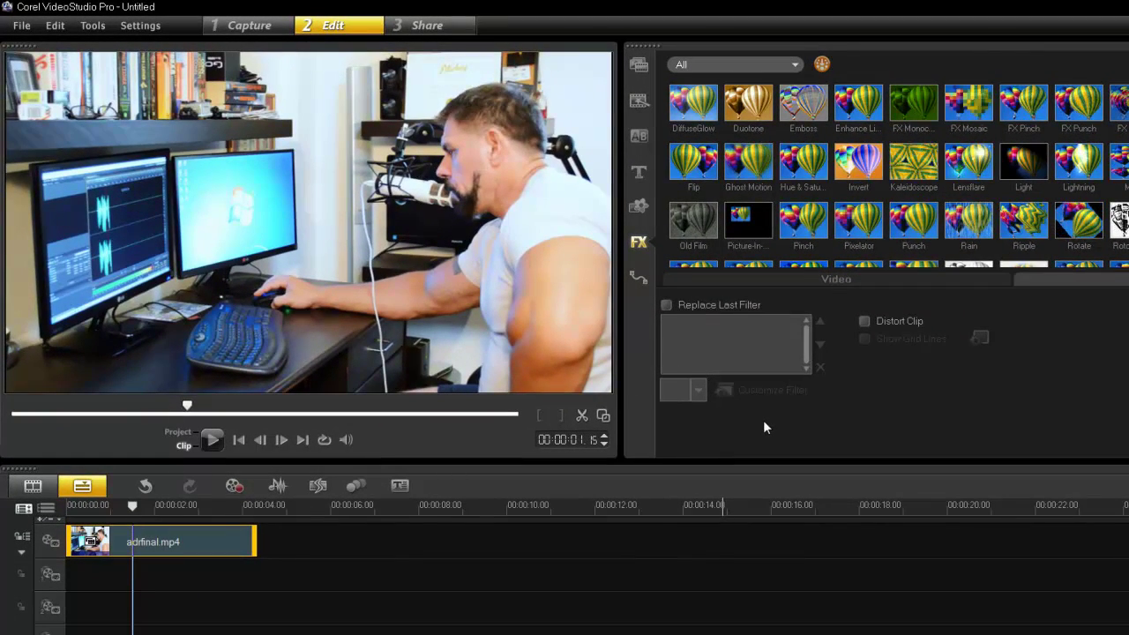
Step: Place a red 178,0,0 colour clip at the overlay track's start and open Customize Motion
{"action": "left_click", "coordinate": [639, 209]}
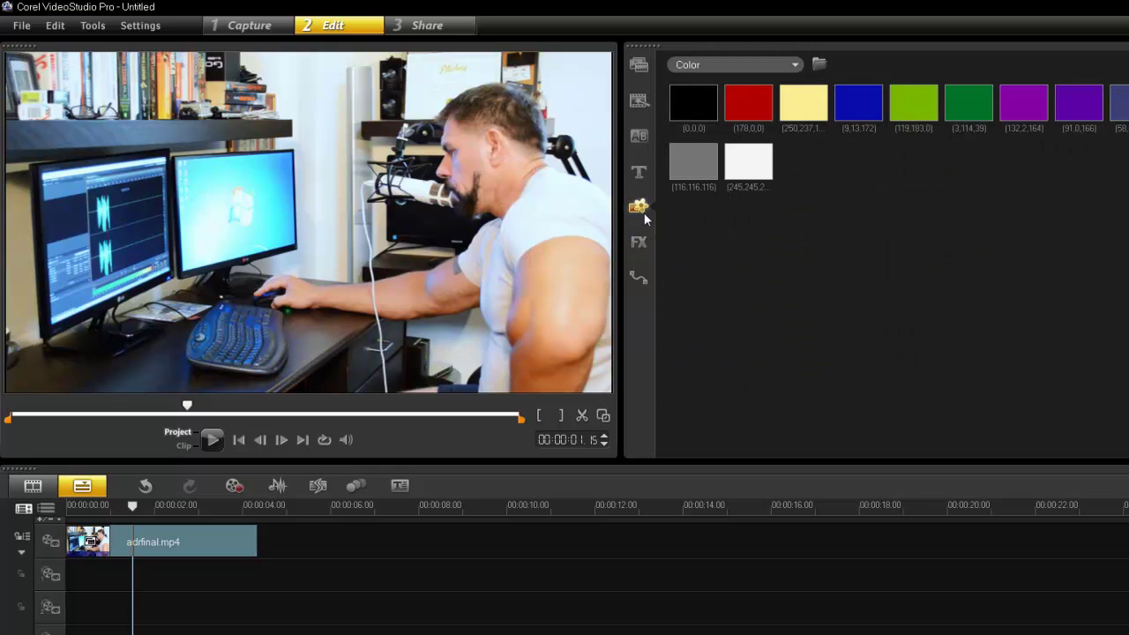
{"action": "left_click_drag", "start_coordinate": [765, 120], "coordinate": [485, 573]}
{"action": "left_click_drag", "start_coordinate": [570, 574], "coordinate": [157, 575]}
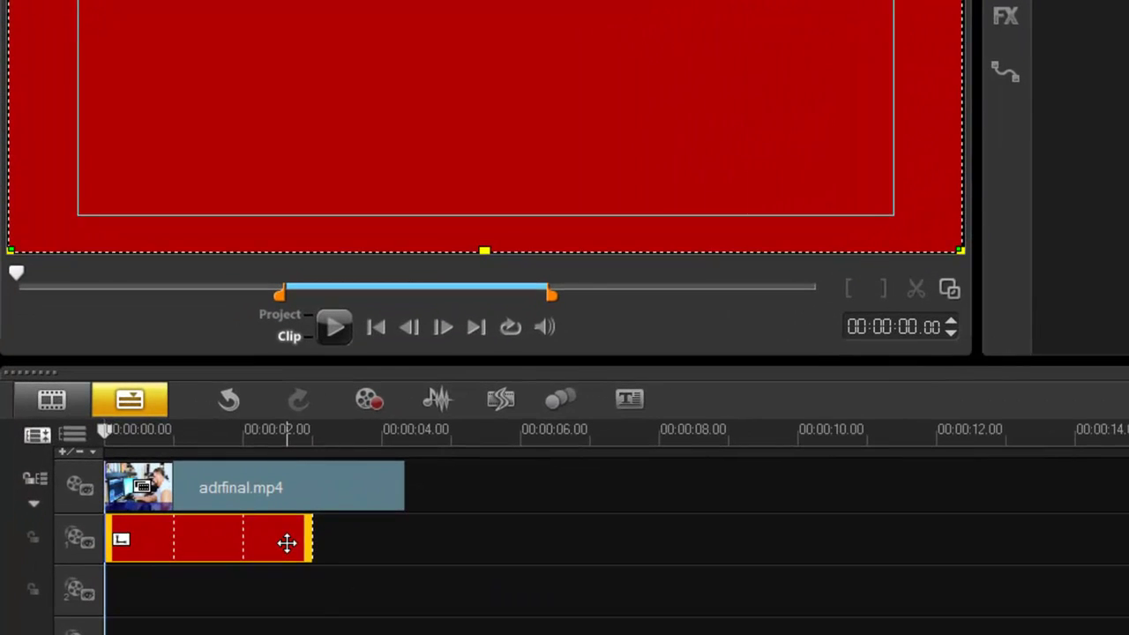
{"action": "right_click", "coordinate": [287, 543]}
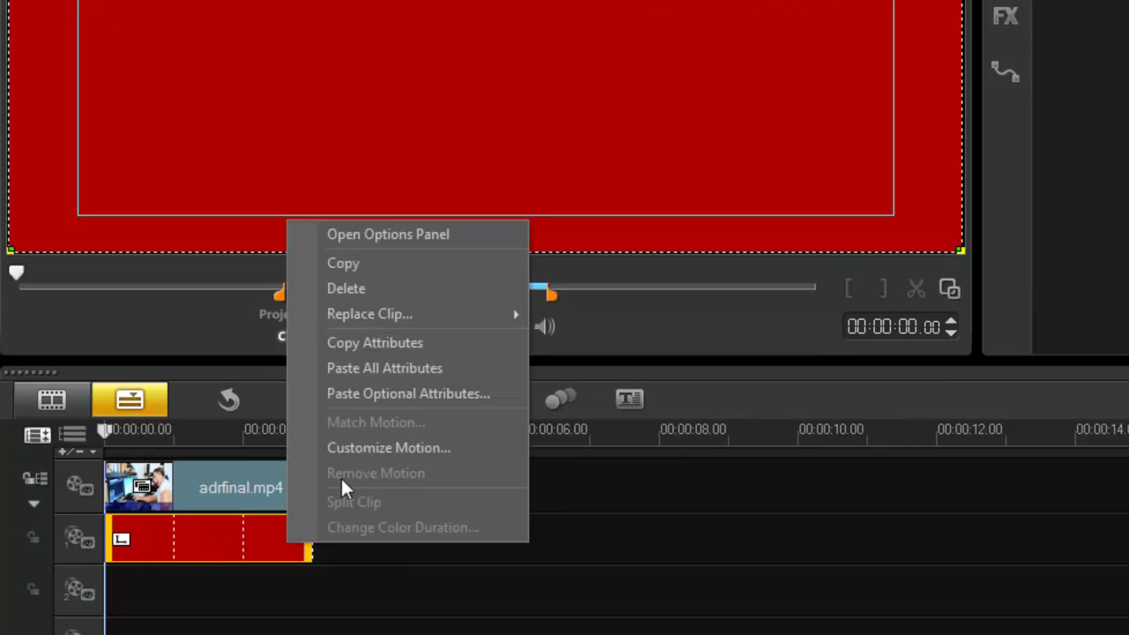
{"action": "left_click", "coordinate": [377, 448]}
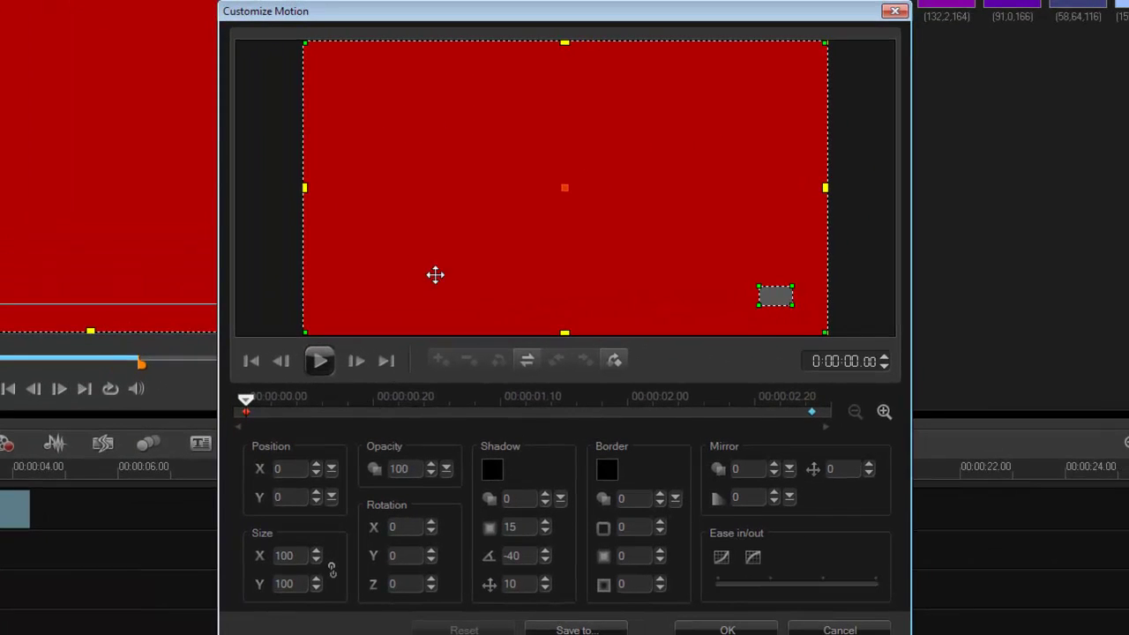
Step: Shrink the red clip into a 68 × 18 band at X -9, Y -6, with aspect ratio unlocked
{"action": "left_click_drag", "start_coordinate": [565, 42], "coordinate": [564, 161]}
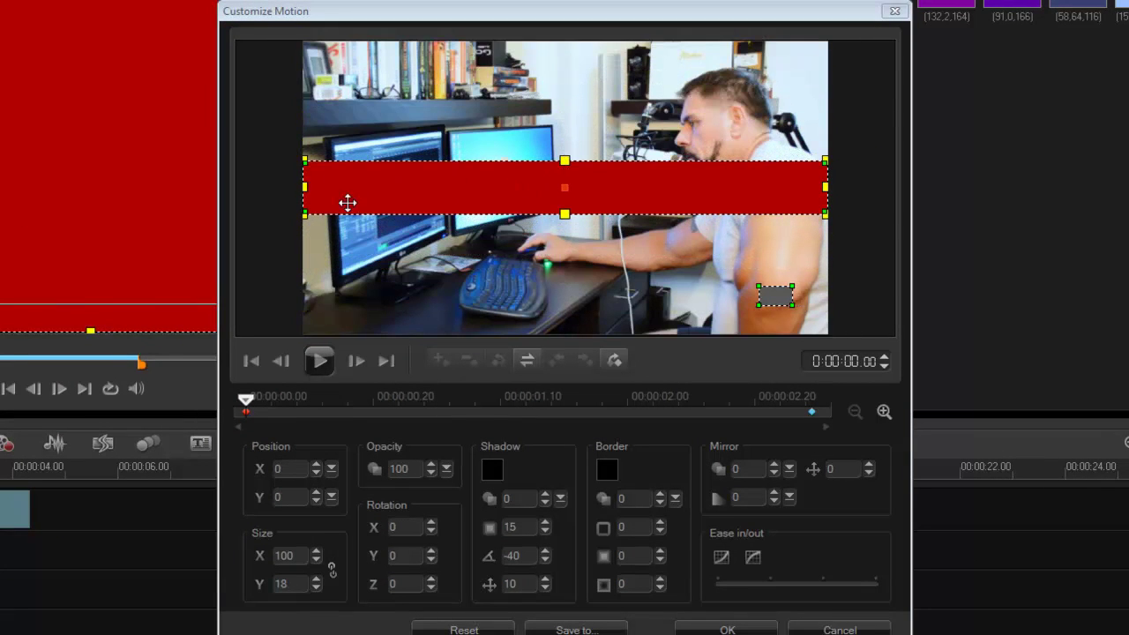
{"action": "left_click_drag", "start_coordinate": [304, 188], "coordinate": [386, 188]}
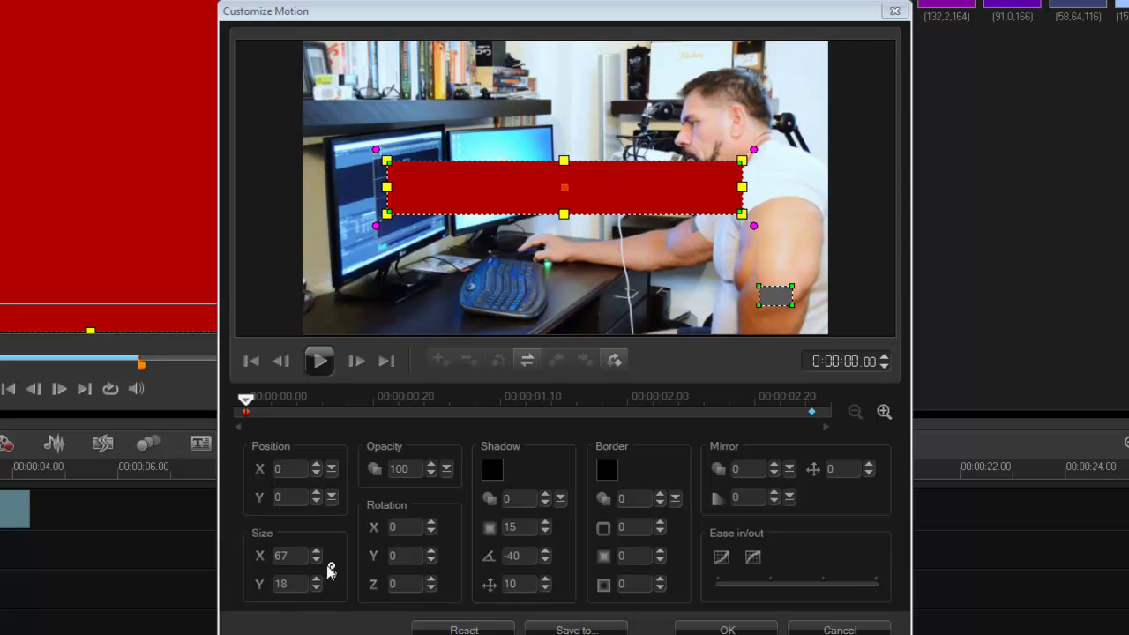
{"action": "left_click_drag", "start_coordinate": [389, 187], "coordinate": [385, 188]}
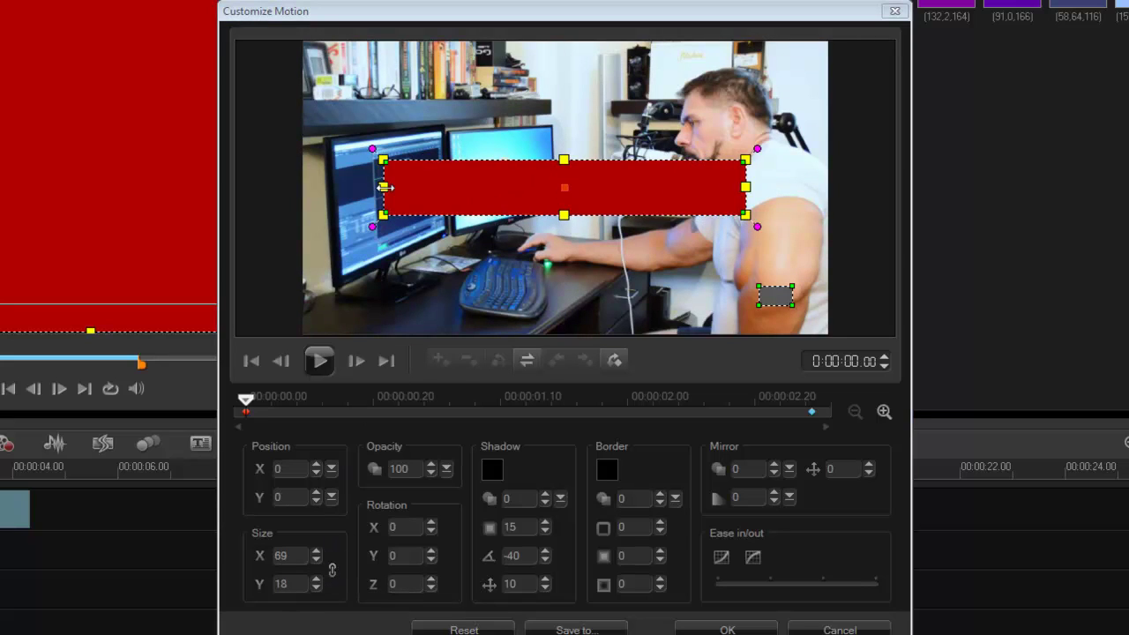
{"action": "left_click_drag", "start_coordinate": [565, 163], "coordinate": [564, 140]}
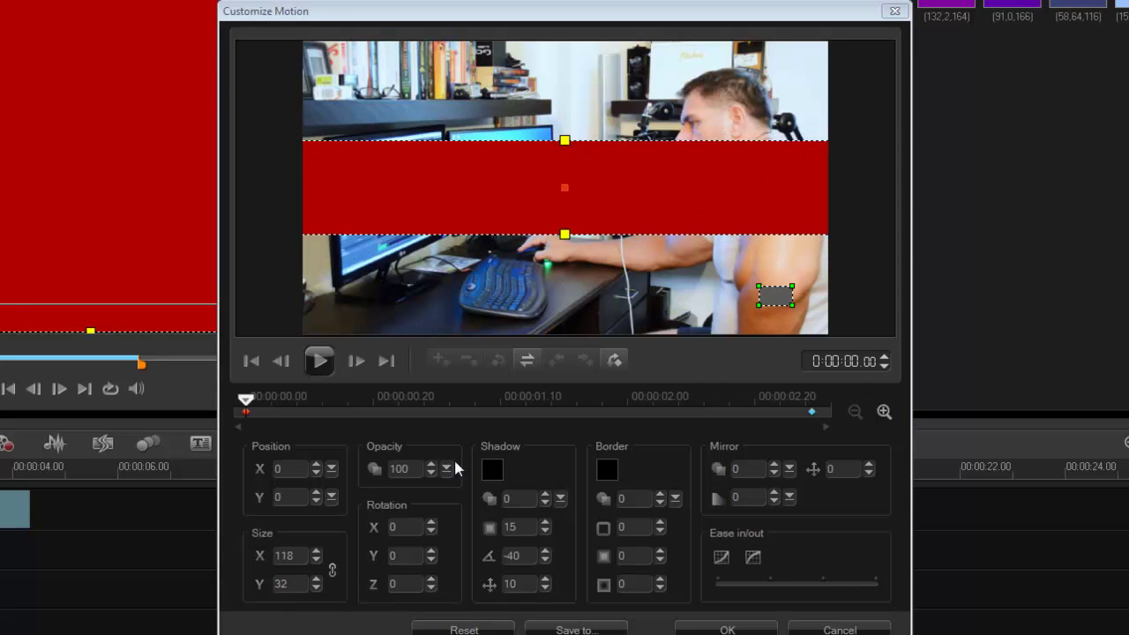
{"action": "left_click", "coordinate": [334, 572]}
{"action": "left_click_drag", "start_coordinate": [565, 142], "coordinate": [565, 165]}
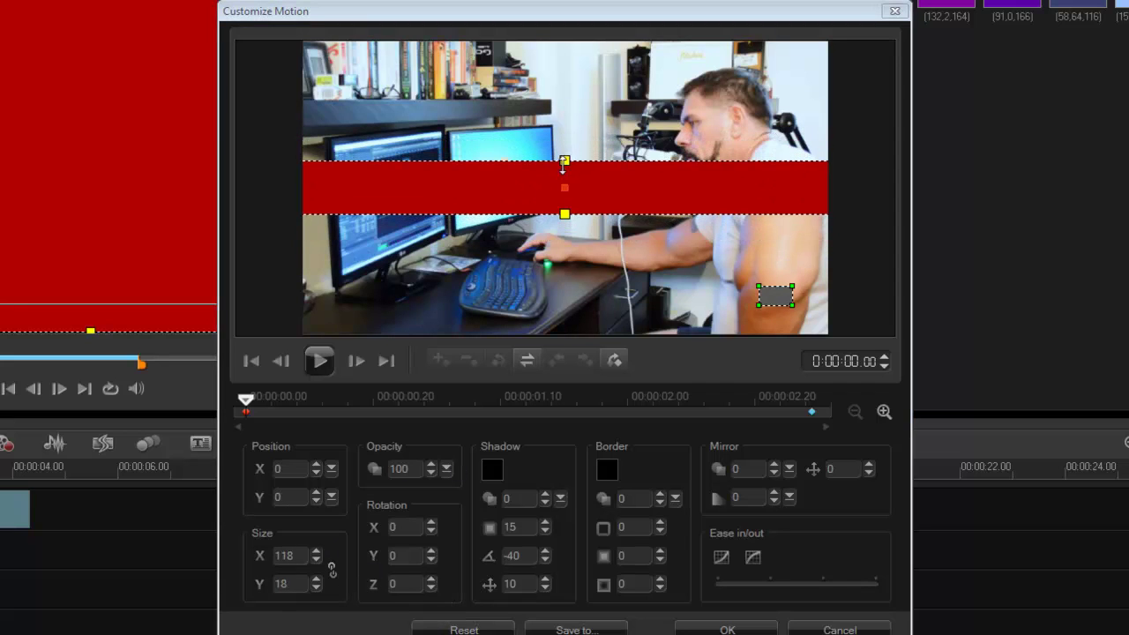
{"action": "left_click_drag", "start_coordinate": [419, 194], "coordinate": [515, 199]}
{"action": "left_click_drag", "start_coordinate": [342, 193], "coordinate": [467, 193]}
{"action": "left_click_drag", "start_coordinate": [741, 197], "coordinate": [616, 198]}
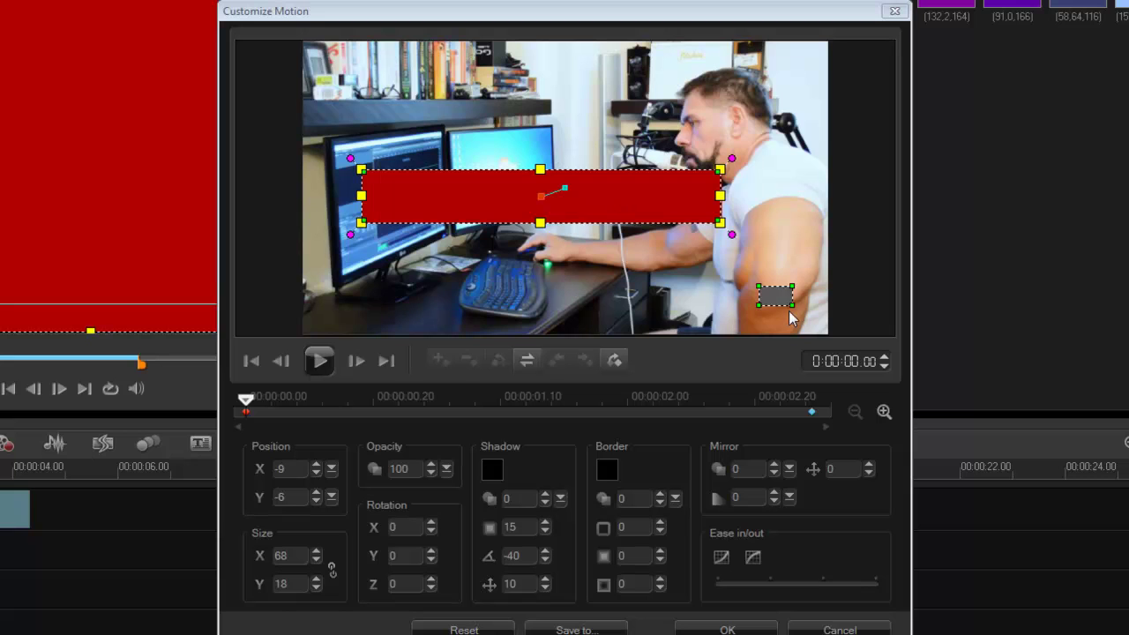
{"action": "right_click", "coordinate": [767, 227]}
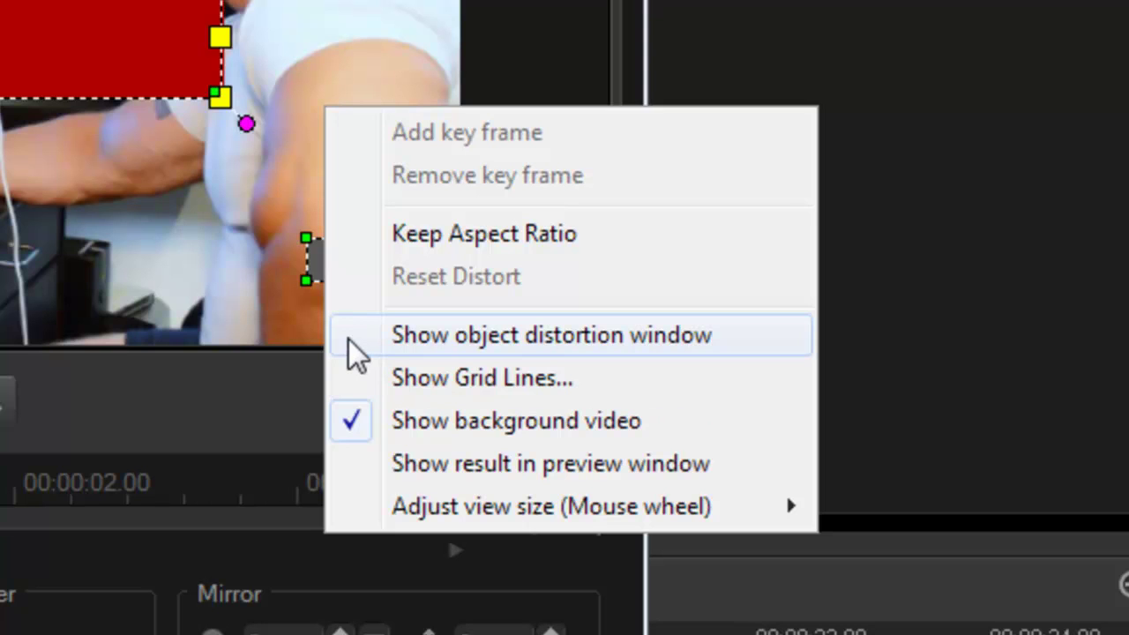
{"action": "left_click", "coordinate": [437, 337]}
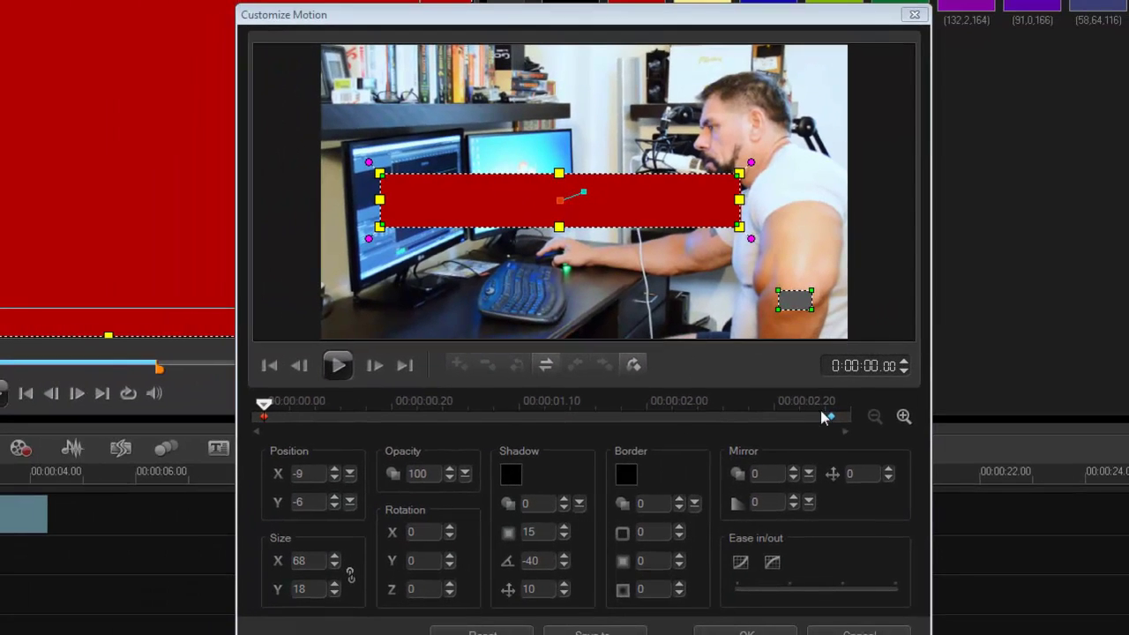
{"action": "key", "text": "Return"}
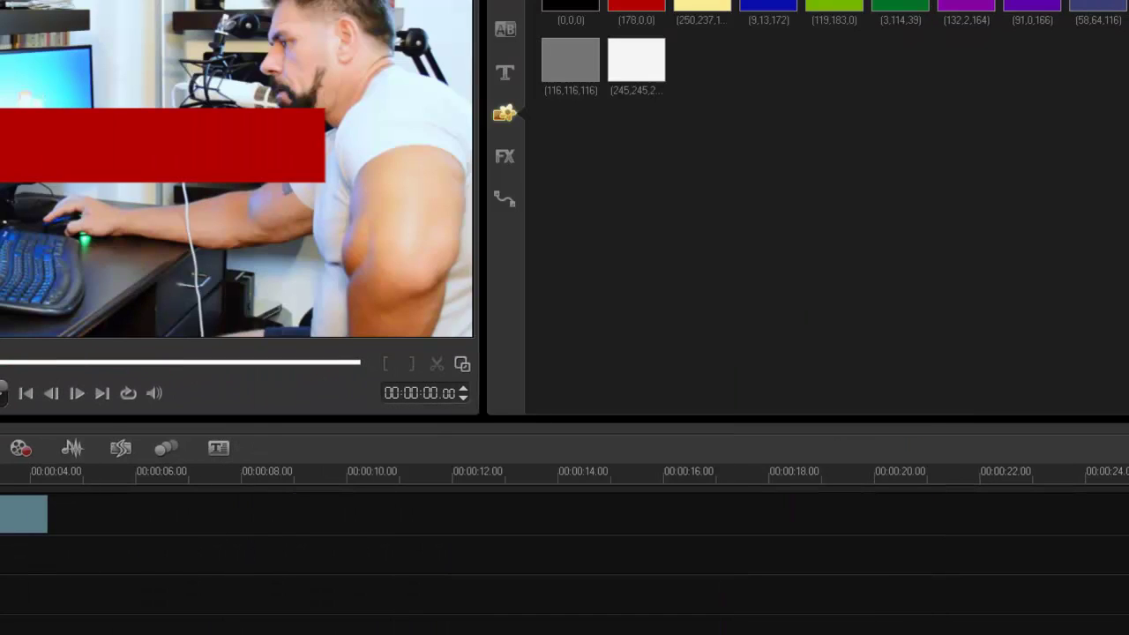
{"action": "right_click", "coordinate": [24, 514]}
{"action": "left_click", "coordinate": [28, 489]}
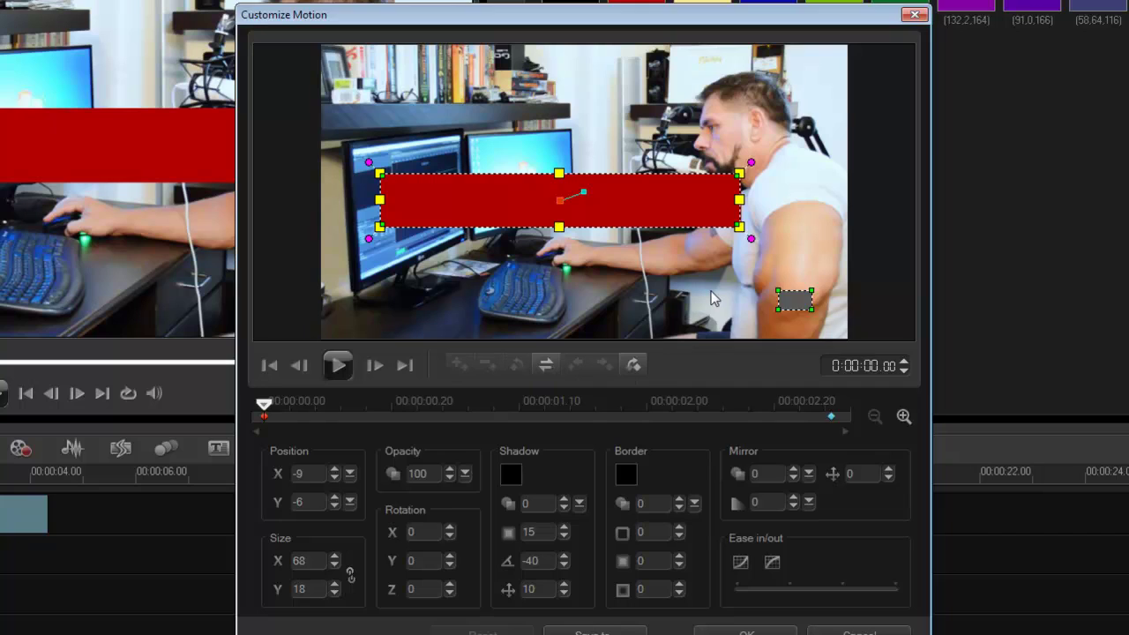
{"action": "right_click", "coordinate": [711, 297]}
{"action": "left_click", "coordinate": [759, 398]}
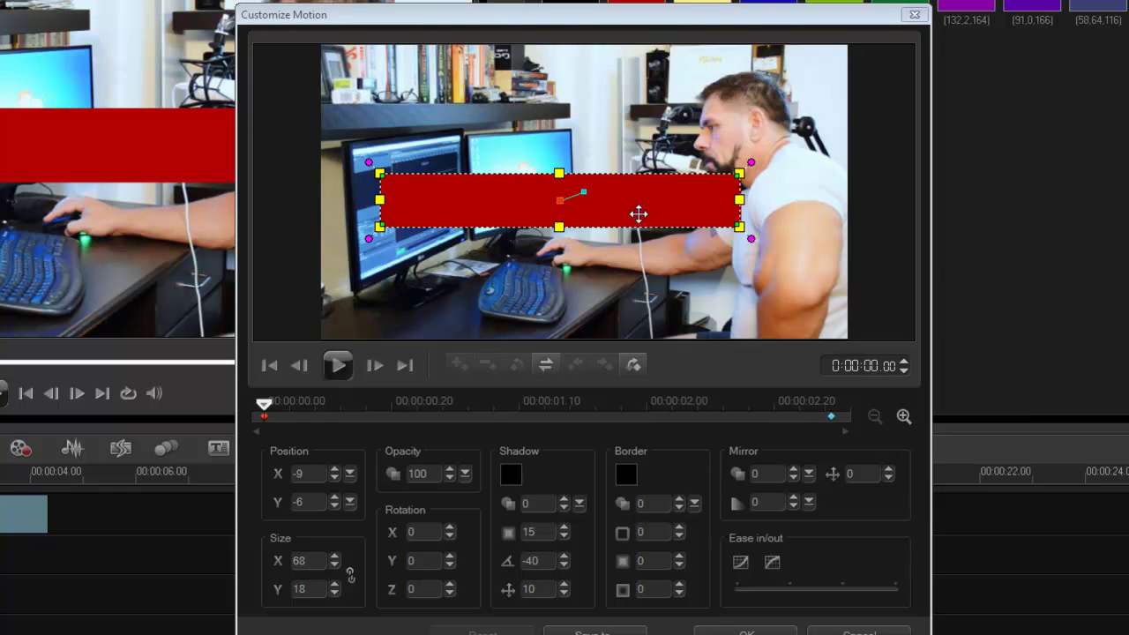
Step: Place the red bar at X 29, Y -67 and copy that keyframe to all later keyframes
{"action": "left_click_drag", "start_coordinate": [640, 214], "coordinate": [727, 305]}
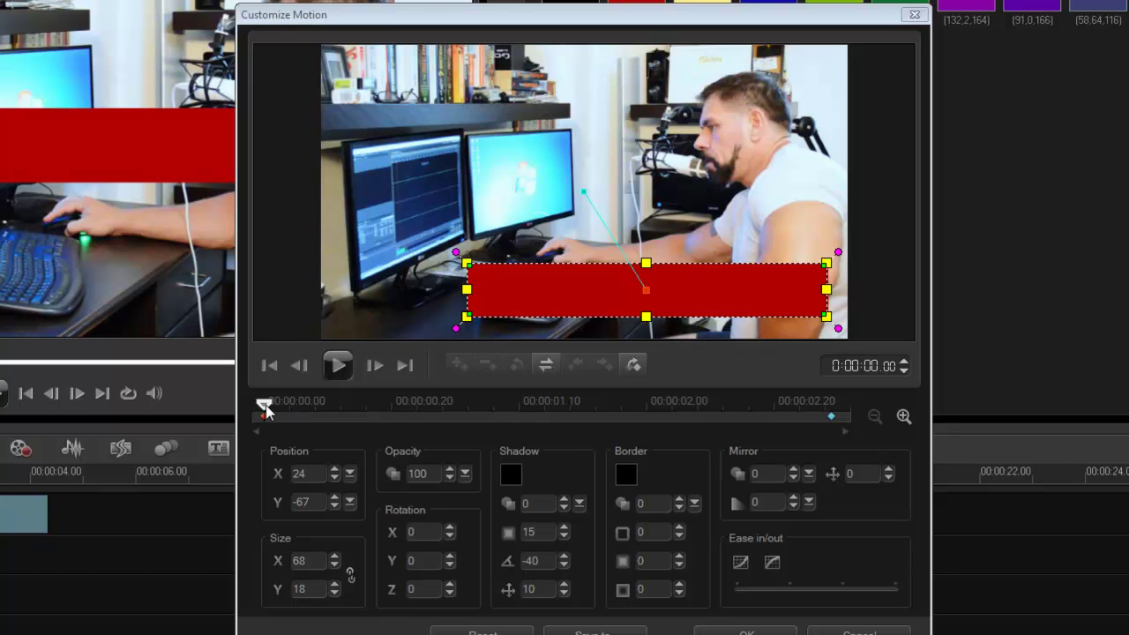
{"action": "mouse_move", "coordinate": [265, 409]}
{"action": "left_mouse_down"}
{"action": "mouse_move", "coordinate": [486, 408]}
{"action": "mouse_move", "coordinate": [446, 419]}
{"action": "mouse_move", "coordinate": [262, 410]}
{"action": "left_mouse_up"}
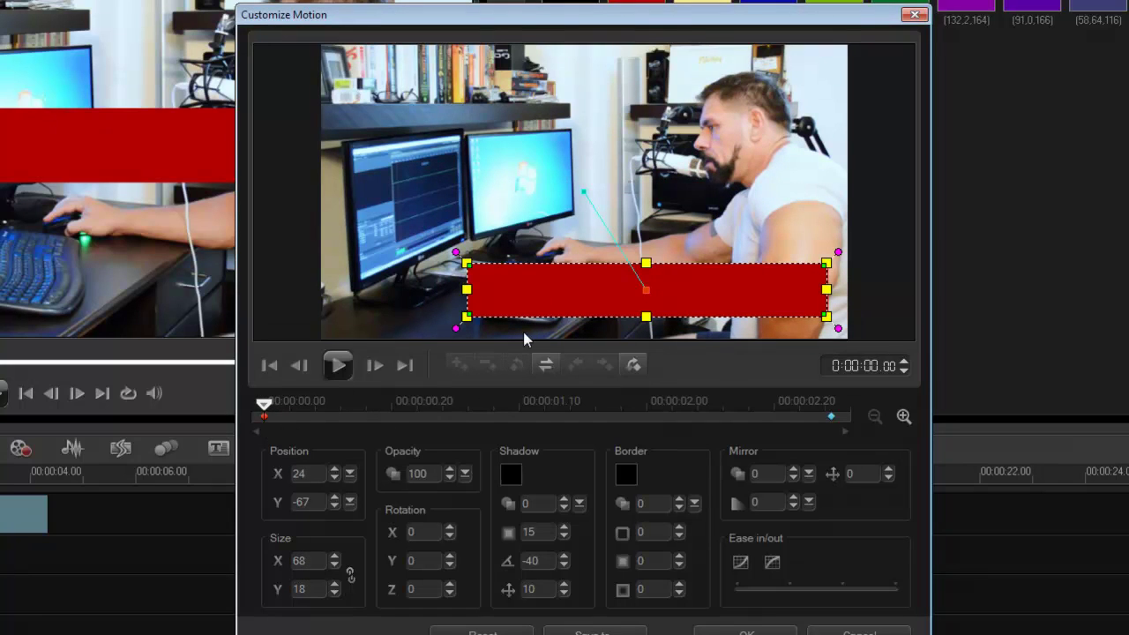
{"action": "right_click", "coordinate": [263, 416]}
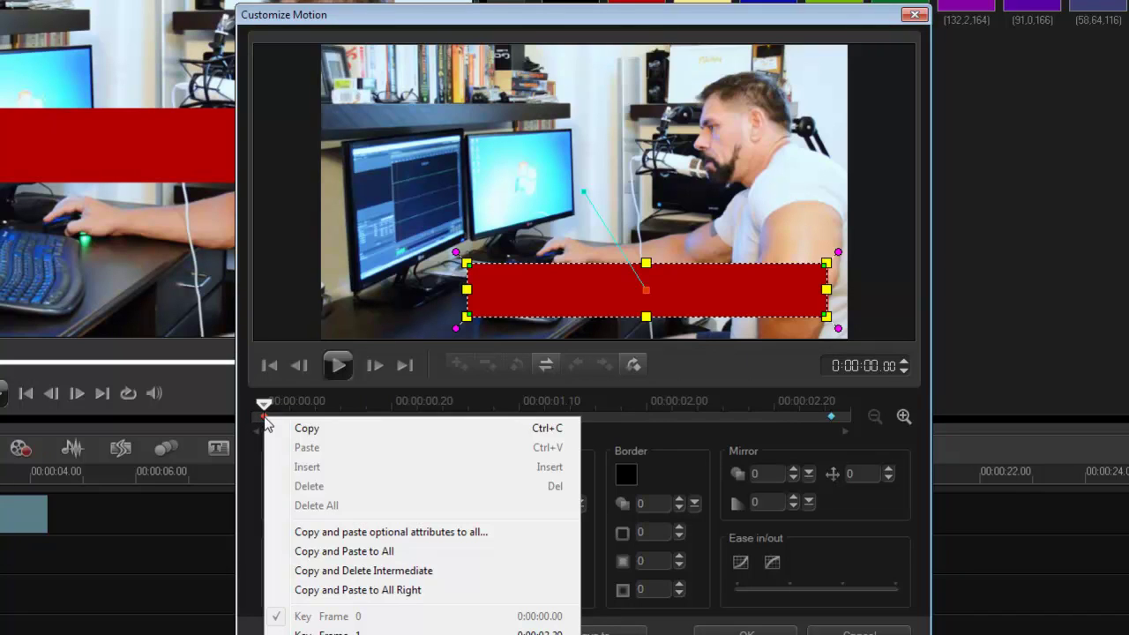
{"action": "left_click", "coordinate": [337, 590]}
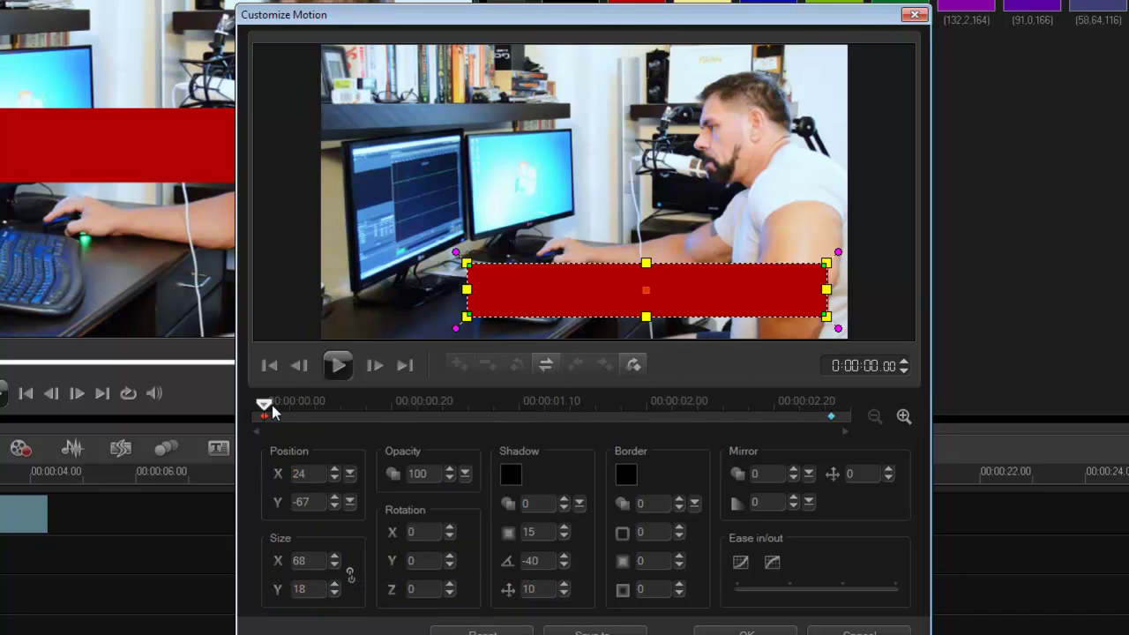
{"action": "left_click_drag", "start_coordinate": [272, 405], "coordinate": [246, 405]}
{"action": "mouse_move", "coordinate": [715, 297]}
{"action": "left_mouse_down"}
{"action": "mouse_move", "coordinate": [620, 300]}
{"action": "mouse_move", "coordinate": [731, 298]}
{"action": "left_mouse_up"}
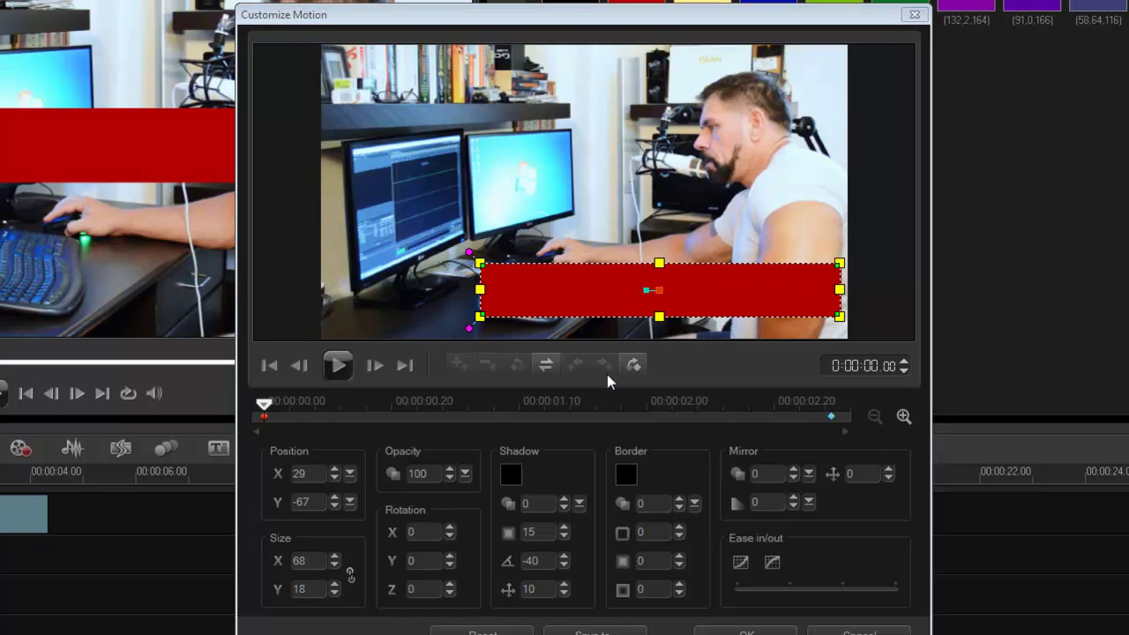
{"action": "right_click", "coordinate": [266, 417]}
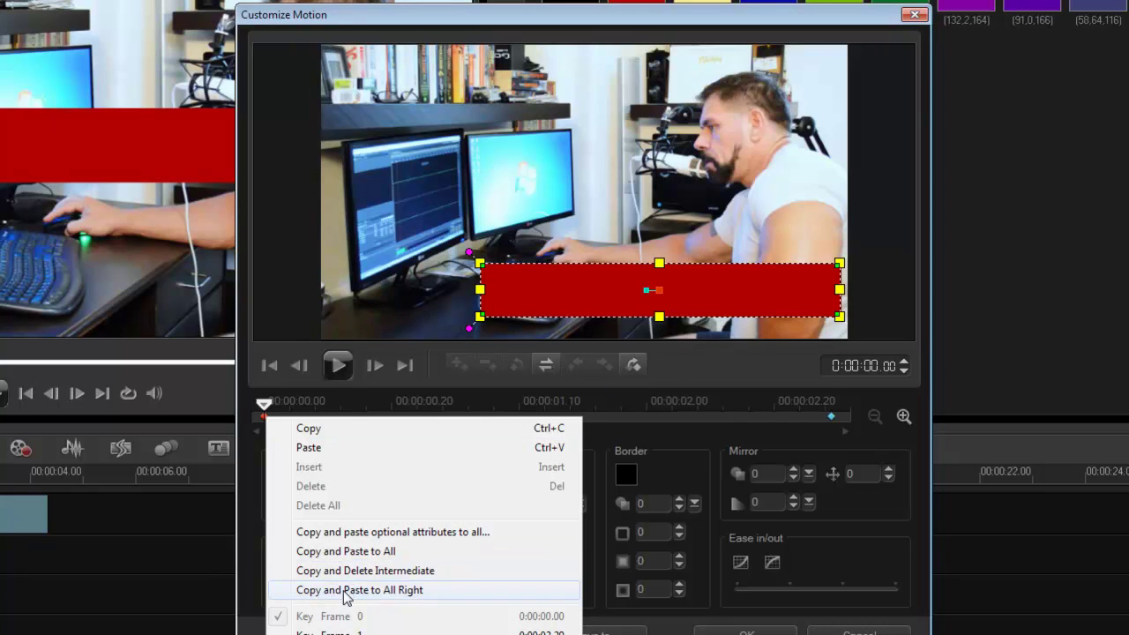
{"action": "left_click", "coordinate": [381, 594]}
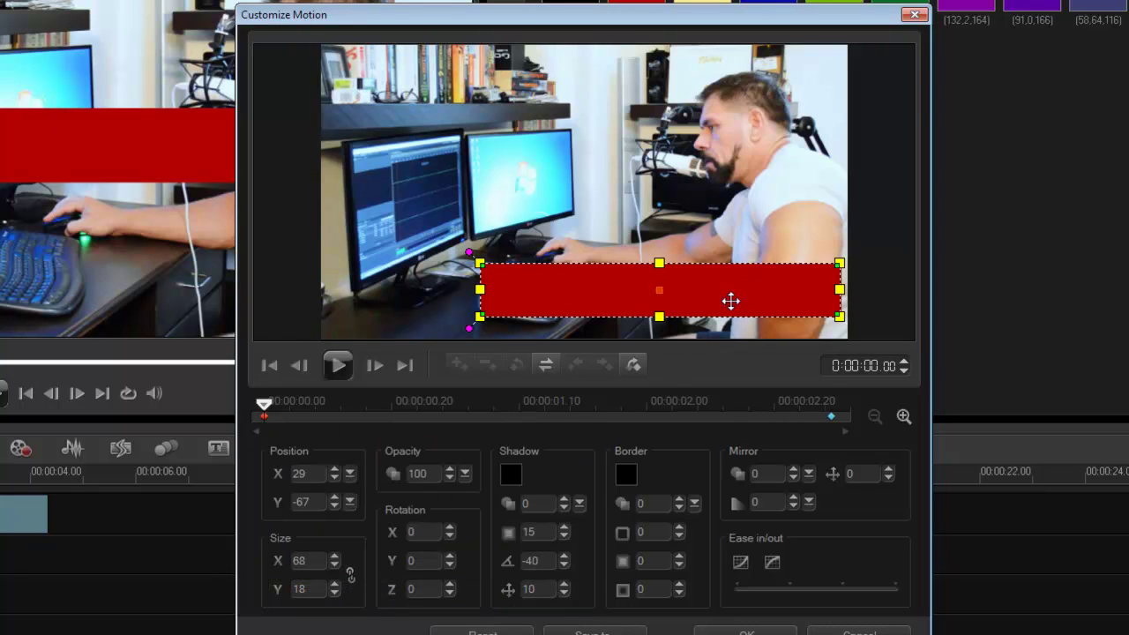
Step: Move the red bar's final keyframe left to X -26
{"action": "left_click_drag", "start_coordinate": [276, 405], "coordinate": [833, 411]}
{"action": "left_click", "coordinate": [784, 298]}
{"action": "left_click_drag", "start_coordinate": [784, 298], "coordinate": [752, 298]}
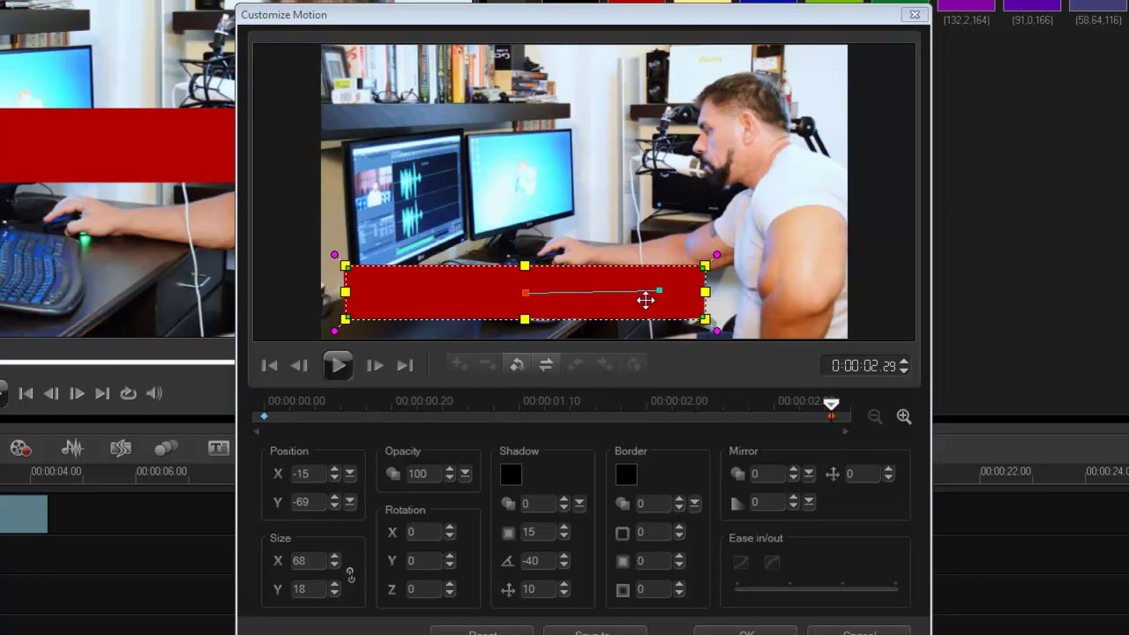
{"action": "left_click_drag", "start_coordinate": [646, 300], "coordinate": [638, 298]}
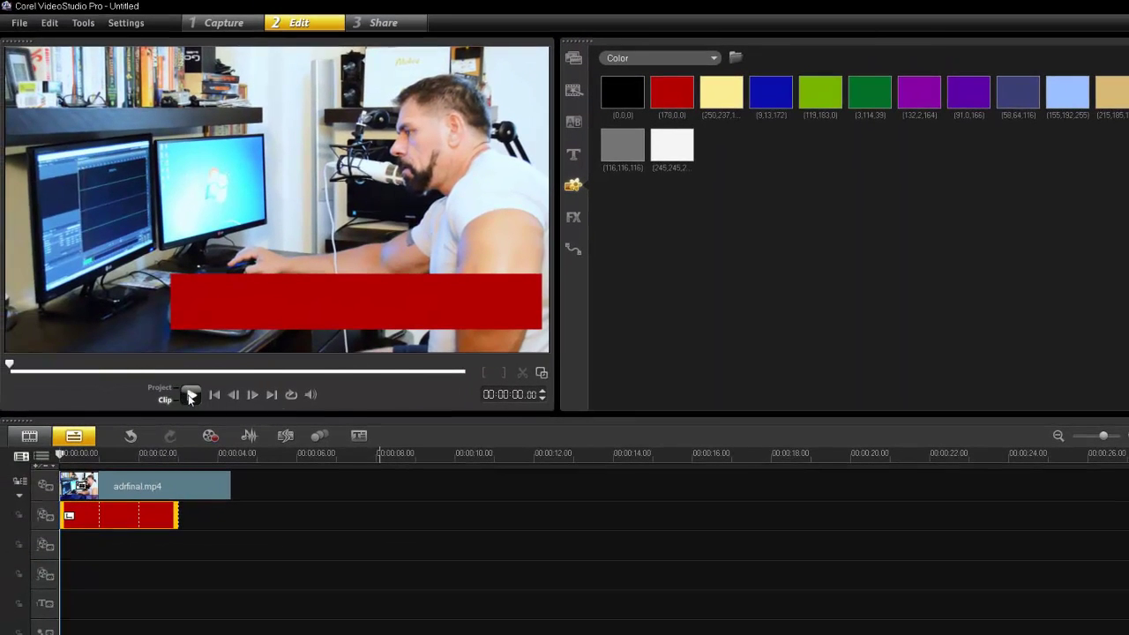
Step: Preview the bar's motion, then add a white 'Gripps Video' title over the red bar
{"action": "left_click", "coordinate": [191, 396]}
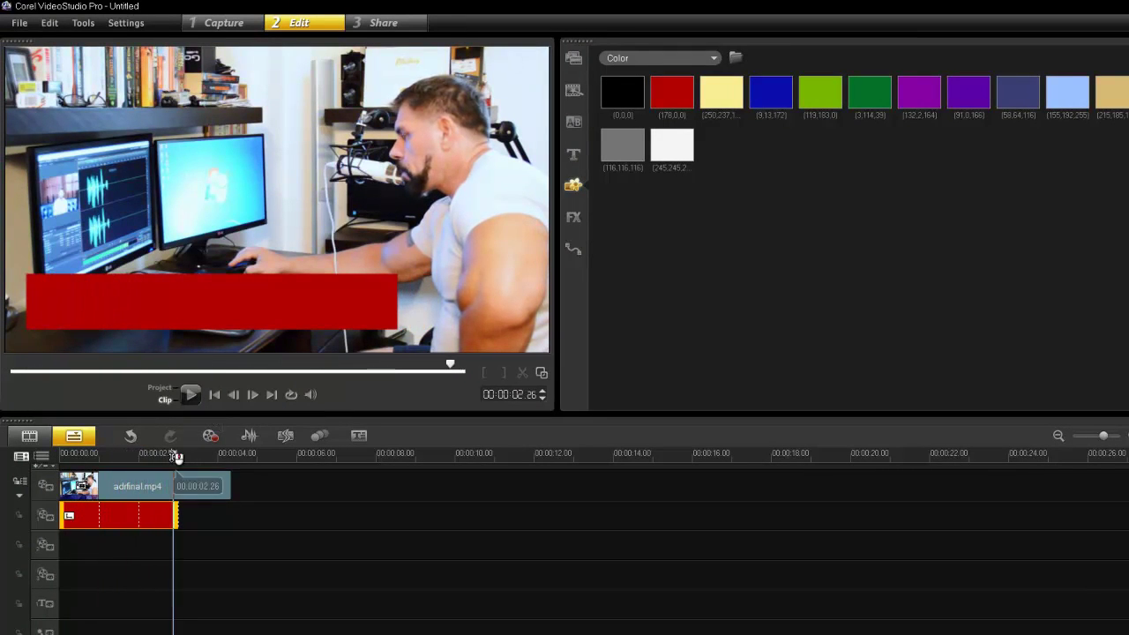
{"action": "left_click_drag", "start_coordinate": [176, 457], "coordinate": [51, 475]}
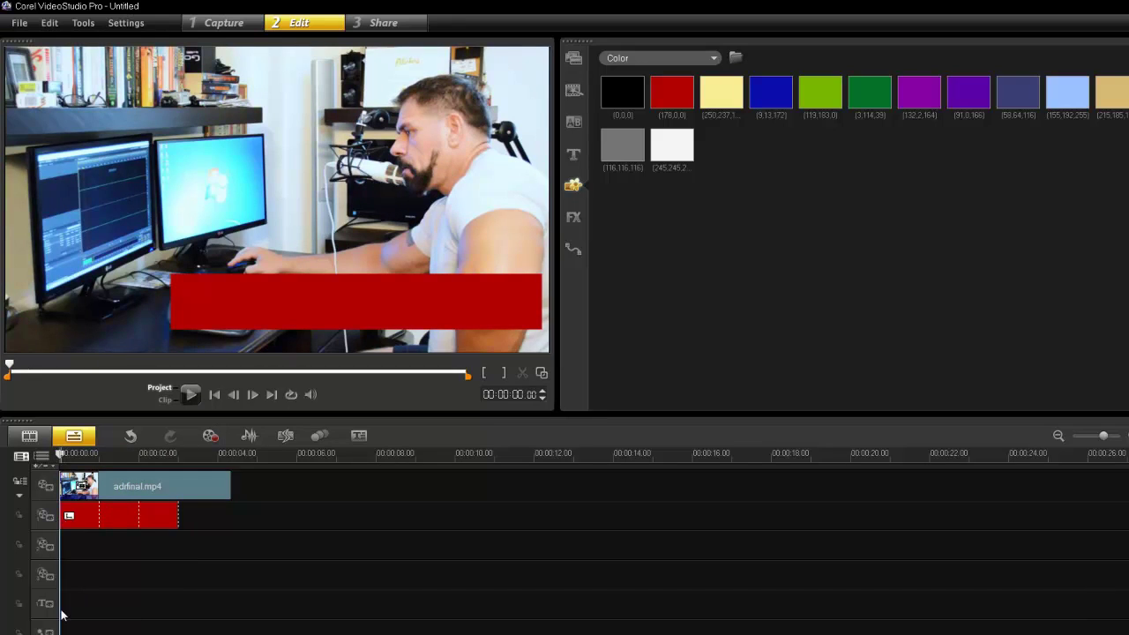
{"action": "left_click", "coordinate": [573, 155]}
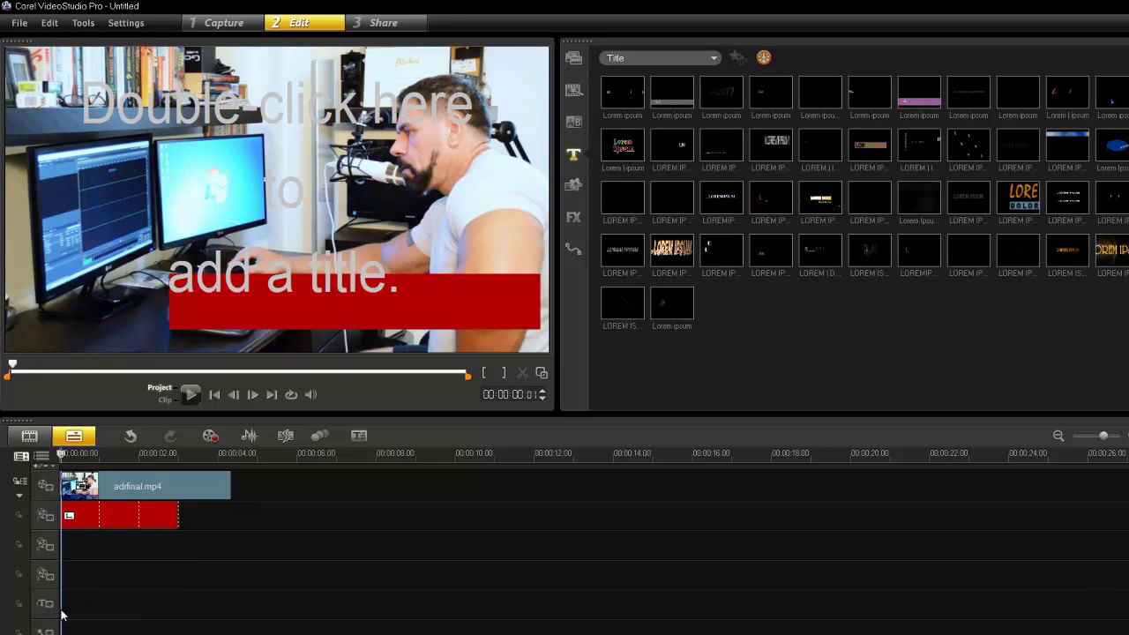
{"action": "double_click", "coordinate": [167, 279]}
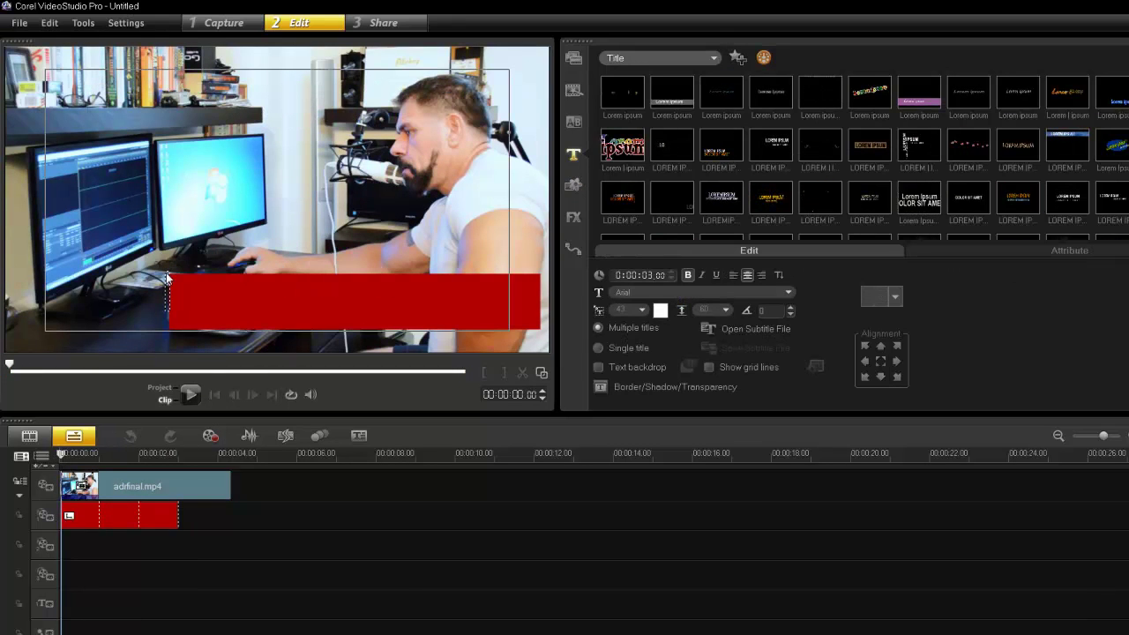
{"action": "type", "text": "Gripp"}
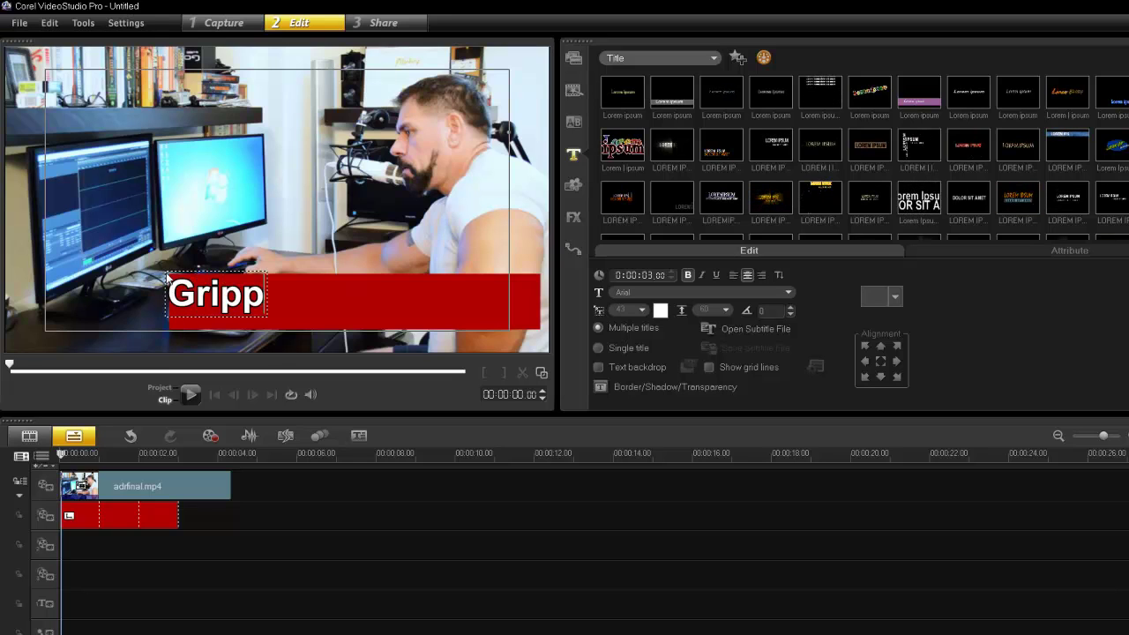
{"action": "type", "text": "s Video"}
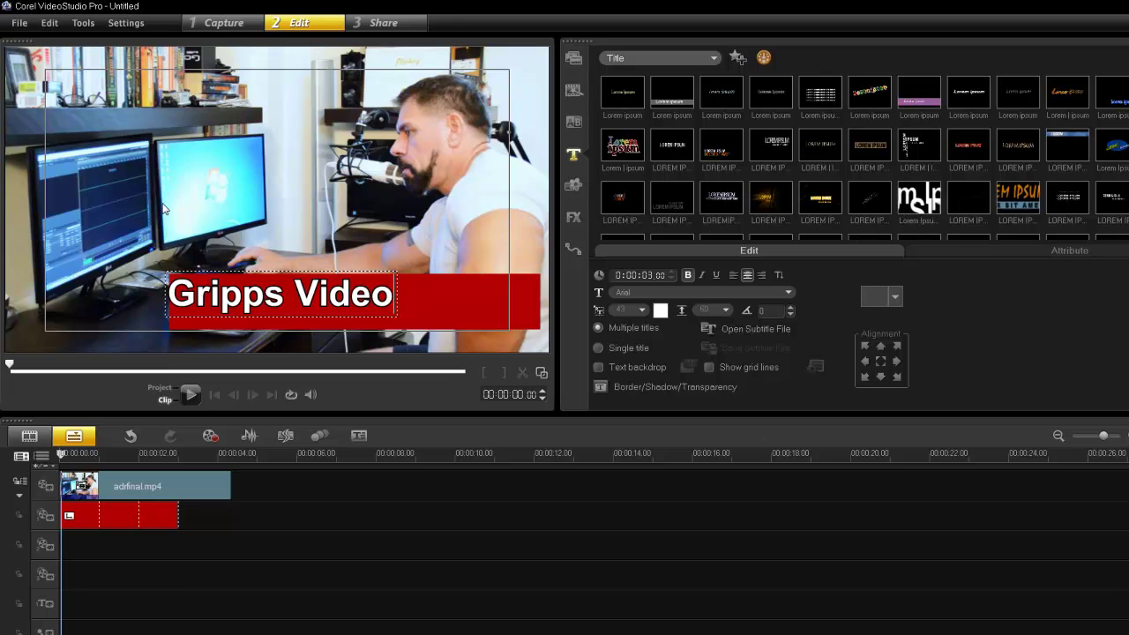
{"action": "left_click", "coordinate": [202, 264]}
{"action": "left_click_drag", "start_coordinate": [228, 305], "coordinate": [235, 310]}
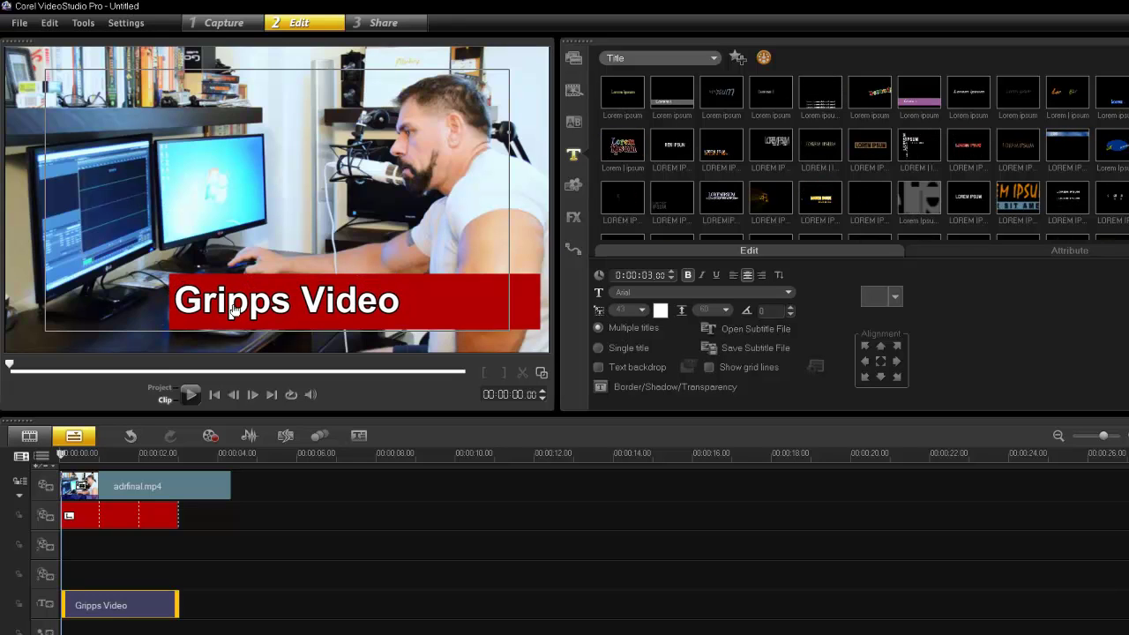
{"action": "left_click", "coordinate": [235, 310]}
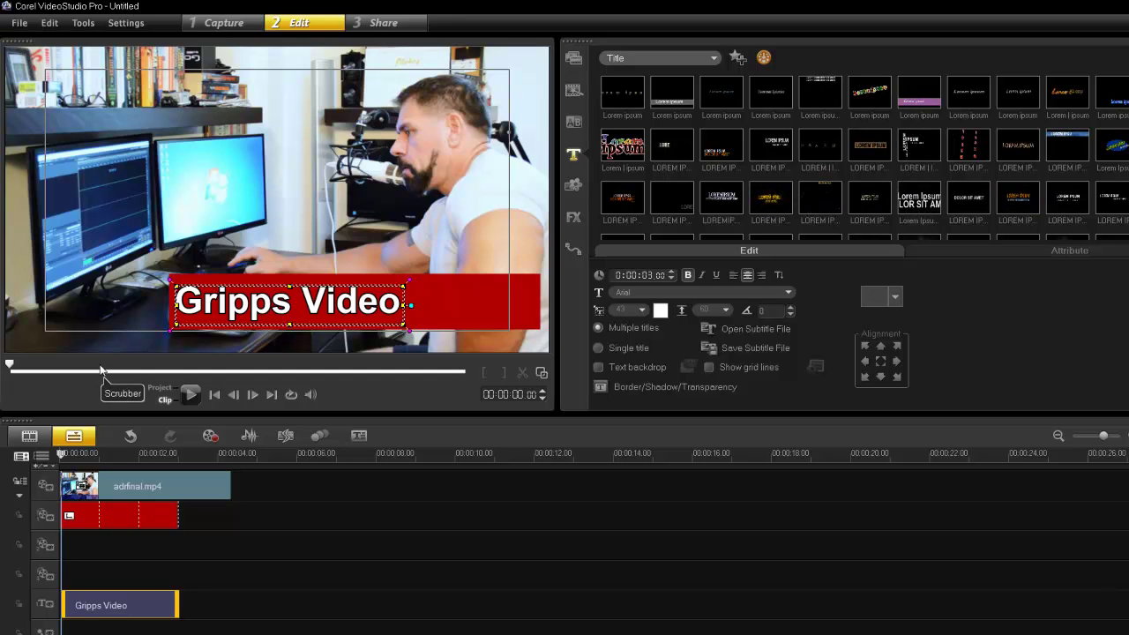
Step: Copy the red bar clip's attributes and paste its filters and motion onto the Gripps Video title
{"action": "left_click", "coordinate": [115, 515]}
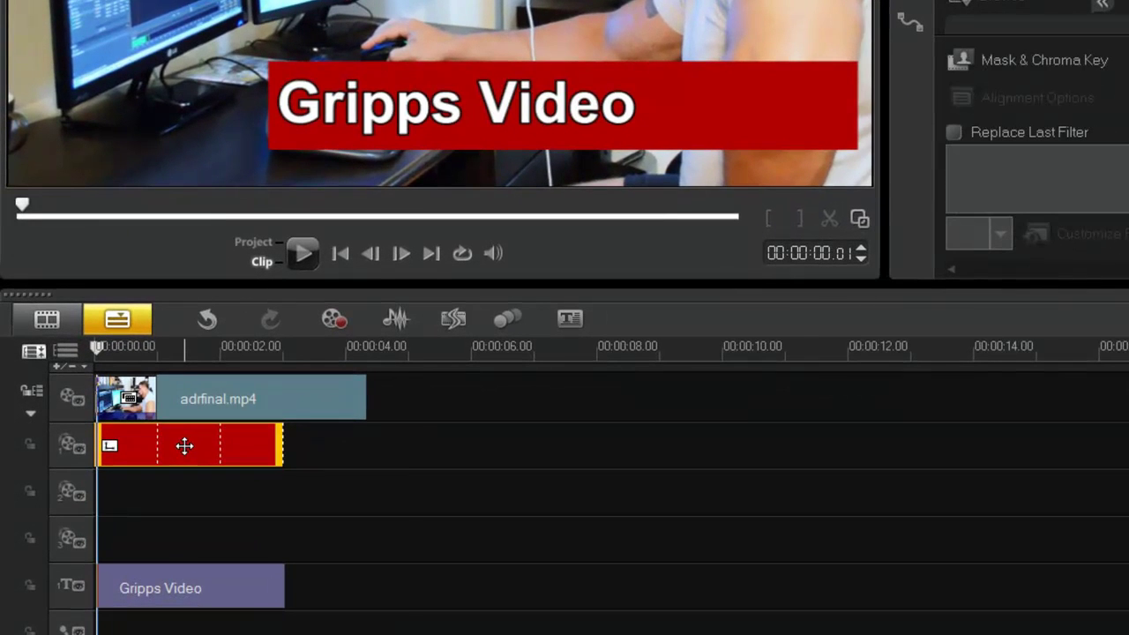
{"action": "right_click", "coordinate": [116, 515]}
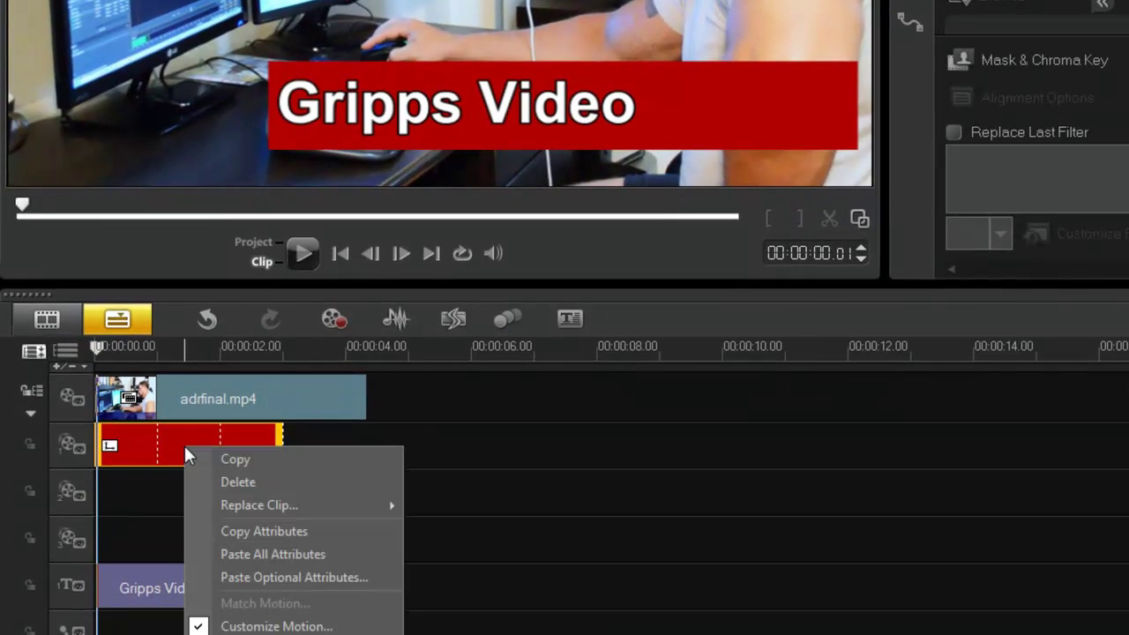
{"action": "left_click", "coordinate": [257, 535]}
{"action": "left_click", "coordinate": [210, 589]}
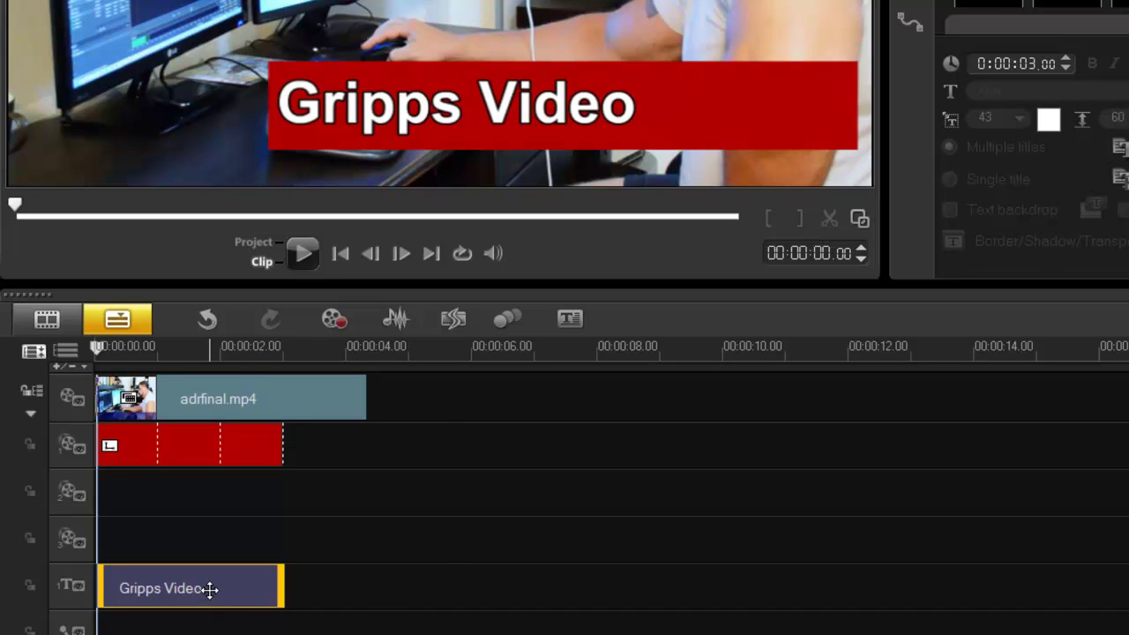
{"action": "right_click", "coordinate": [210, 589]}
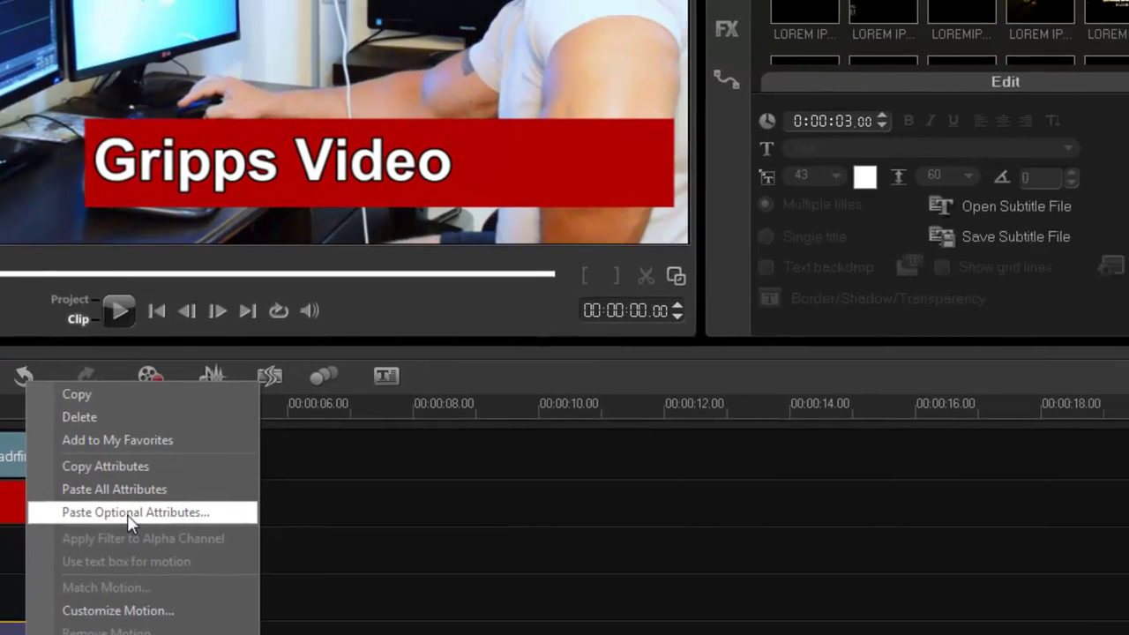
{"action": "left_click", "coordinate": [316, 457]}
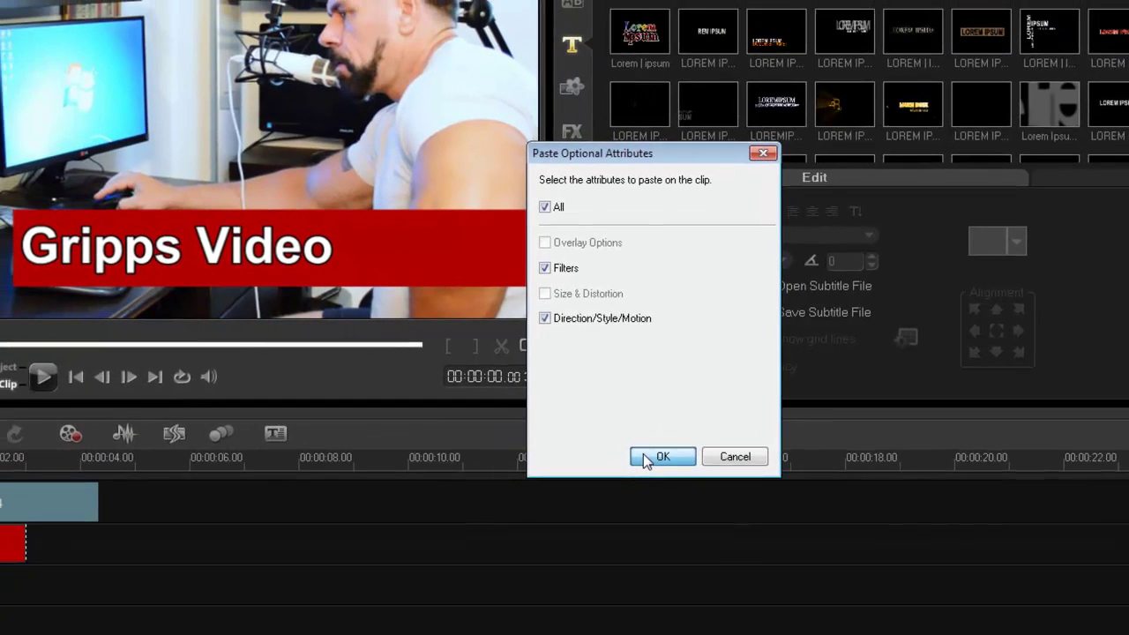
{"action": "left_click", "coordinate": [578, 478]}
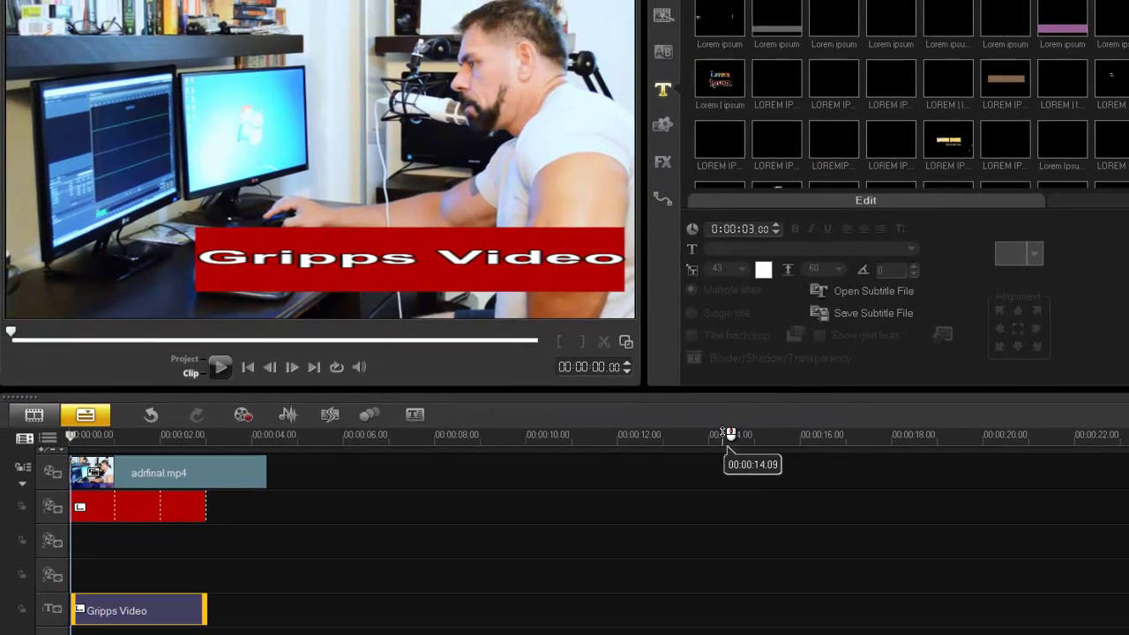
{"action": "left_click", "coordinate": [221, 368]}
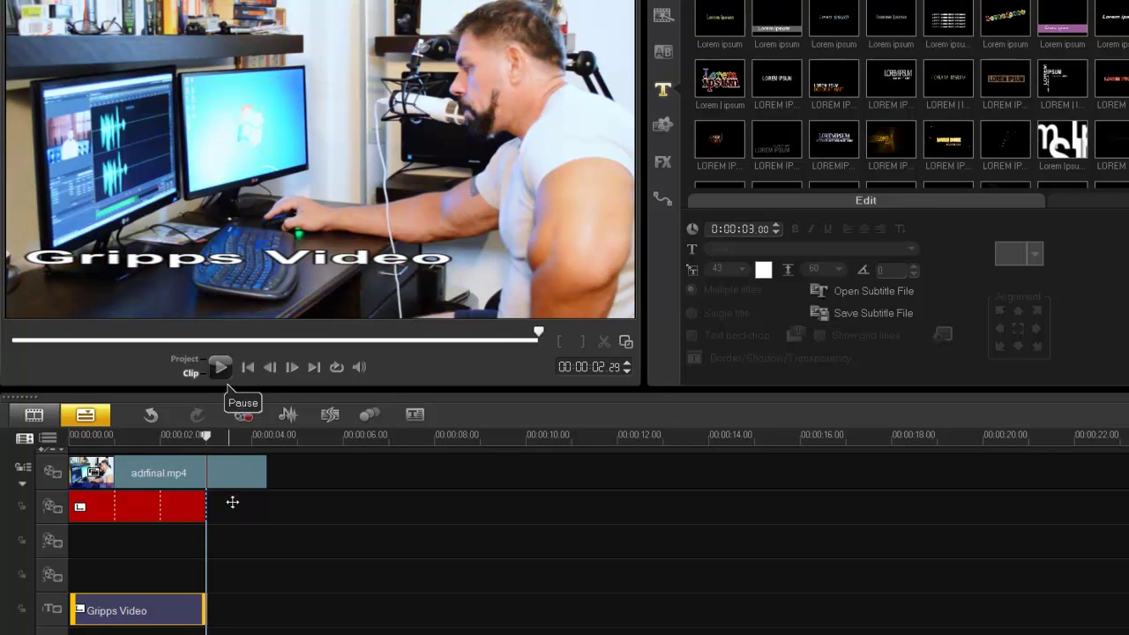
{"action": "left_click", "coordinate": [150, 620]}
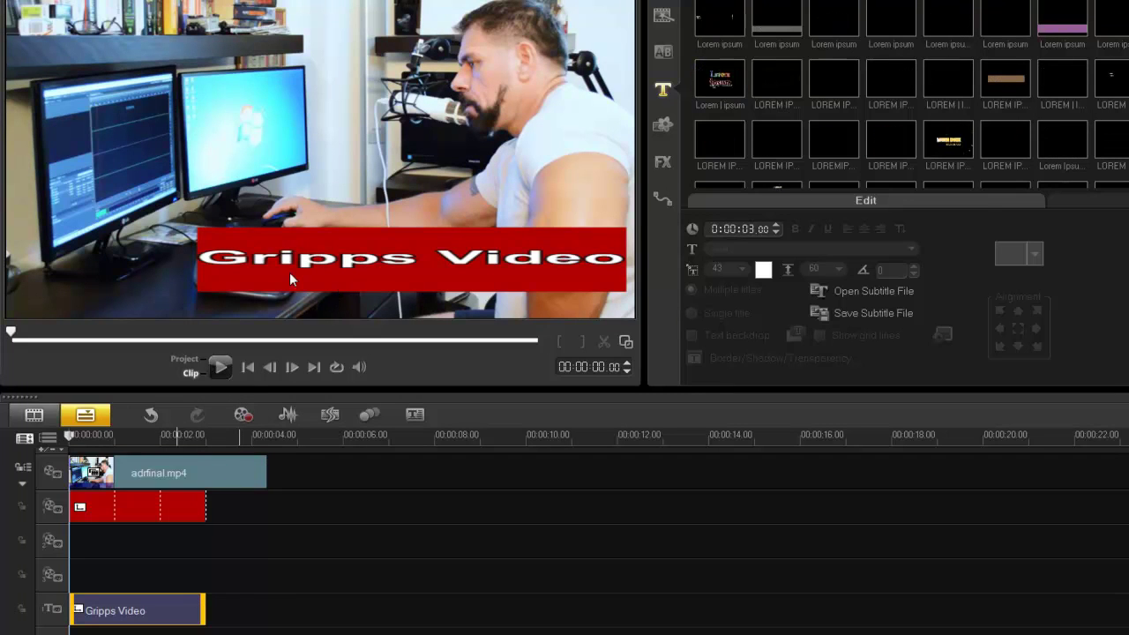
Step: Resize the title box to 55 × 47 at the start keyframe and seat it within the red bar
{"action": "right_click", "coordinate": [178, 607]}
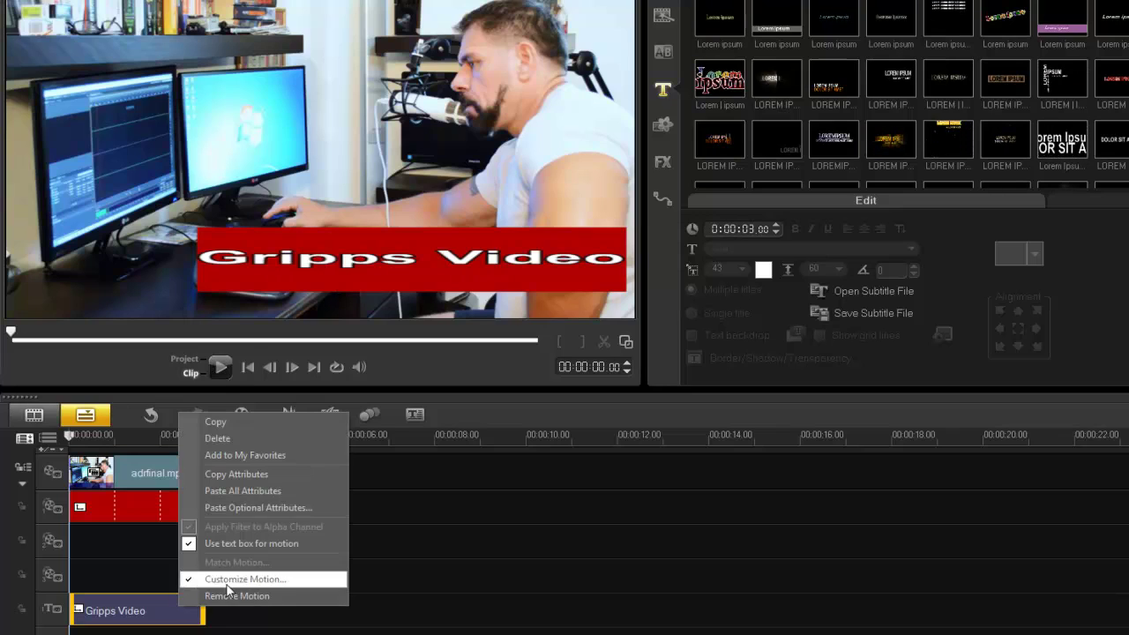
{"action": "left_click", "coordinate": [231, 577]}
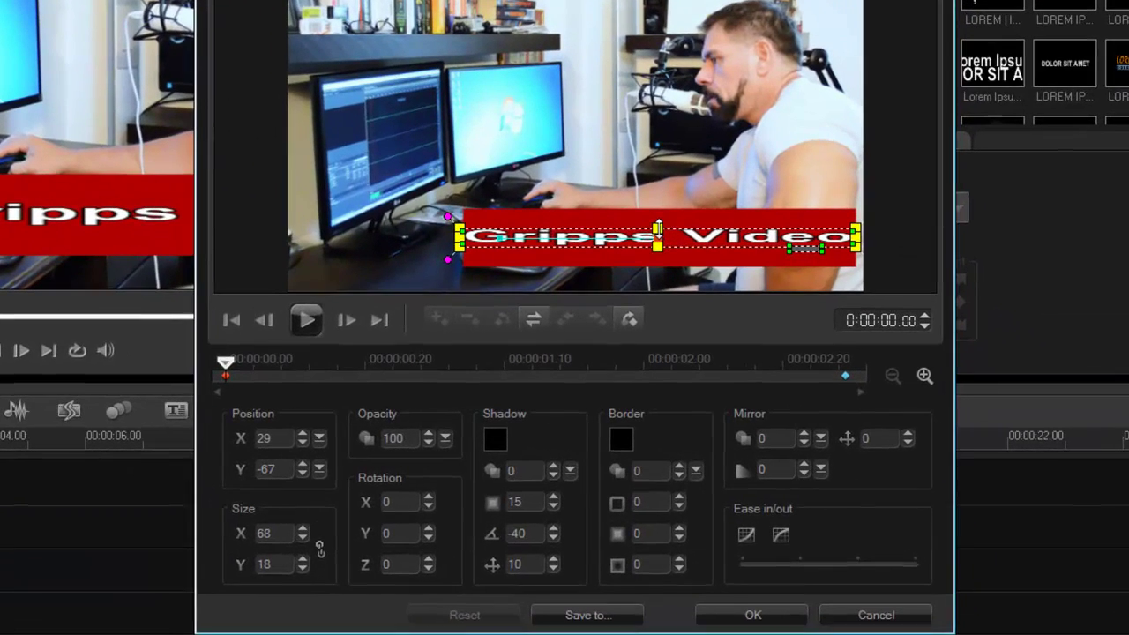
{"action": "left_click_drag", "start_coordinate": [796, 272], "coordinate": [797, 264]}
{"action": "left_click_drag", "start_coordinate": [656, 220], "coordinate": [657, 213]}
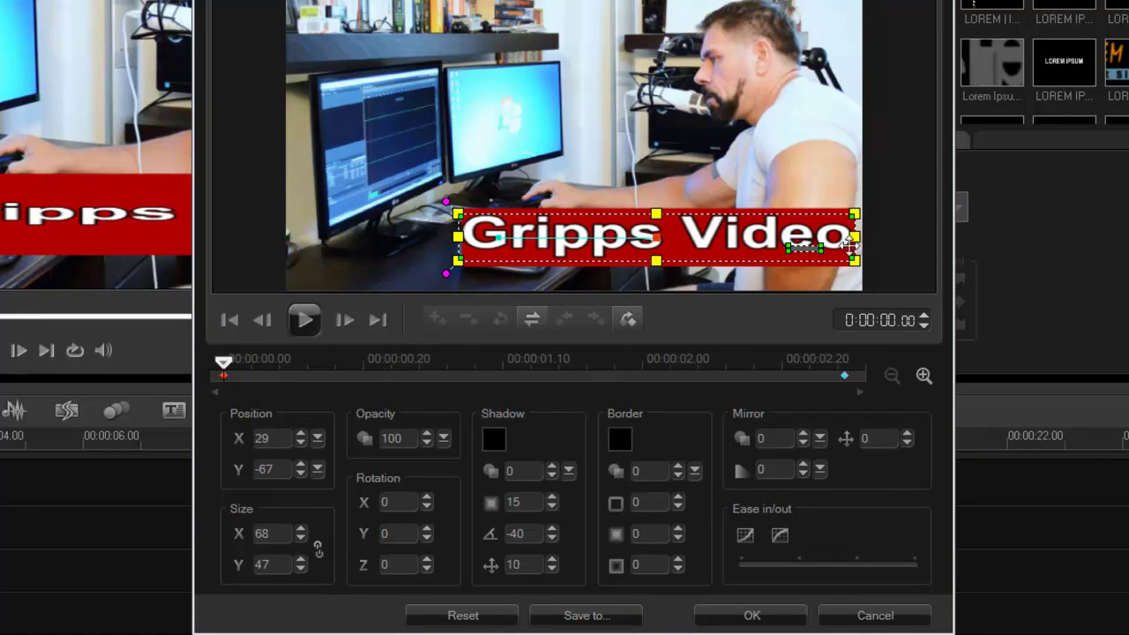
{"action": "left_click_drag", "start_coordinate": [852, 236], "coordinate": [811, 238]}
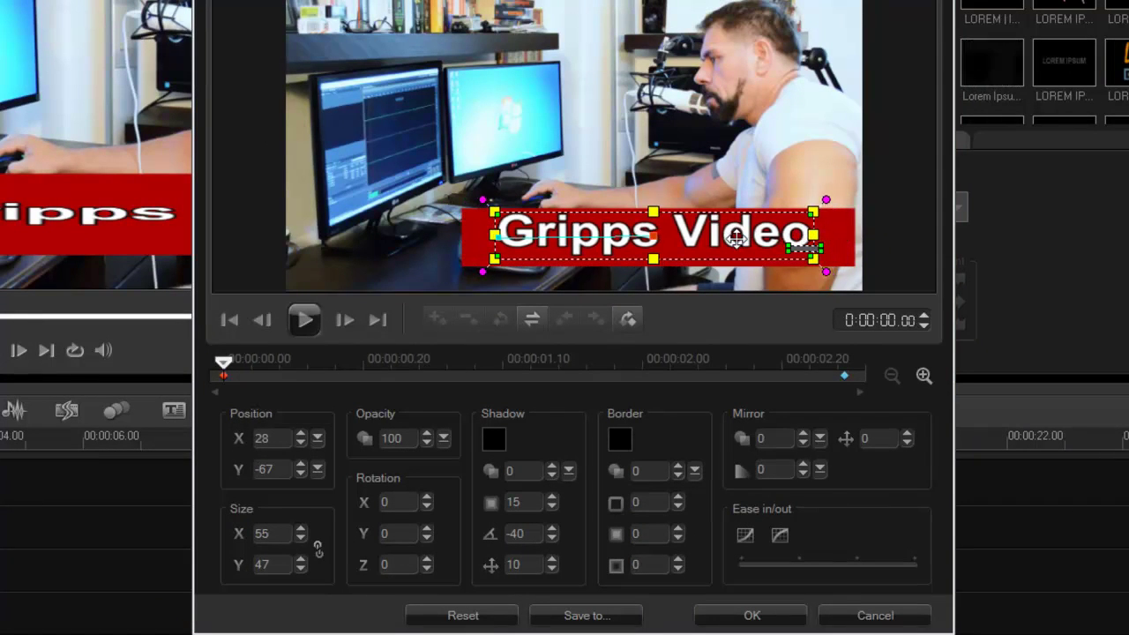
{"action": "left_click_drag", "start_coordinate": [741, 238], "coordinate": [725, 243]}
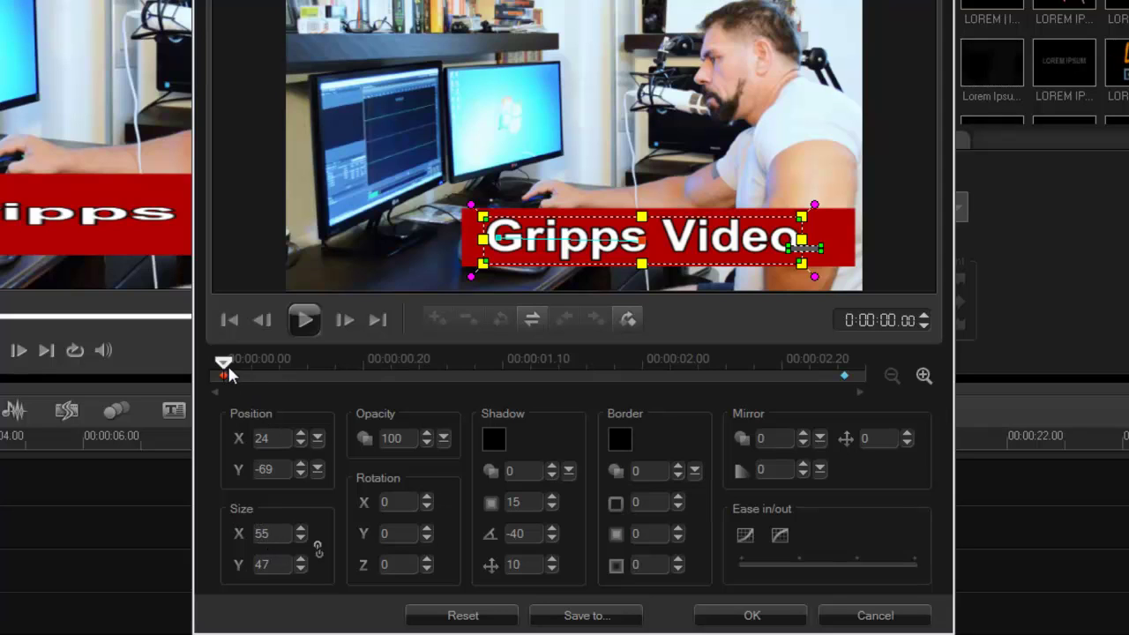
Step: Give the title's final keyframe the same 55 × 47 size and confirm the motion
{"action": "left_click_drag", "start_coordinate": [228, 374], "coordinate": [847, 385]}
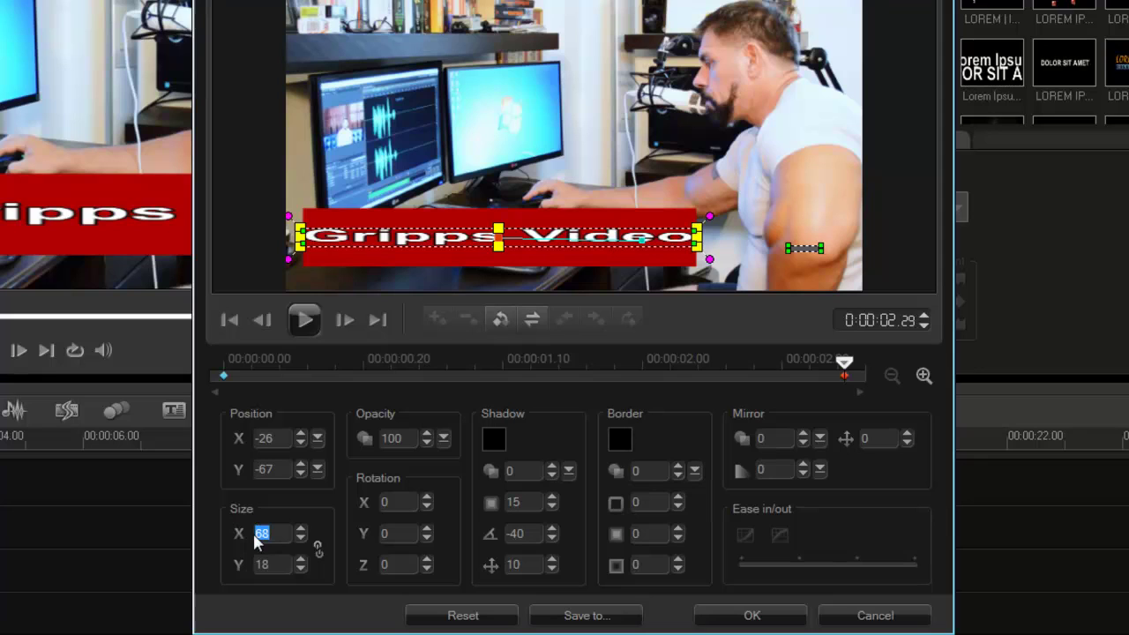
{"action": "type", "text": "55"}
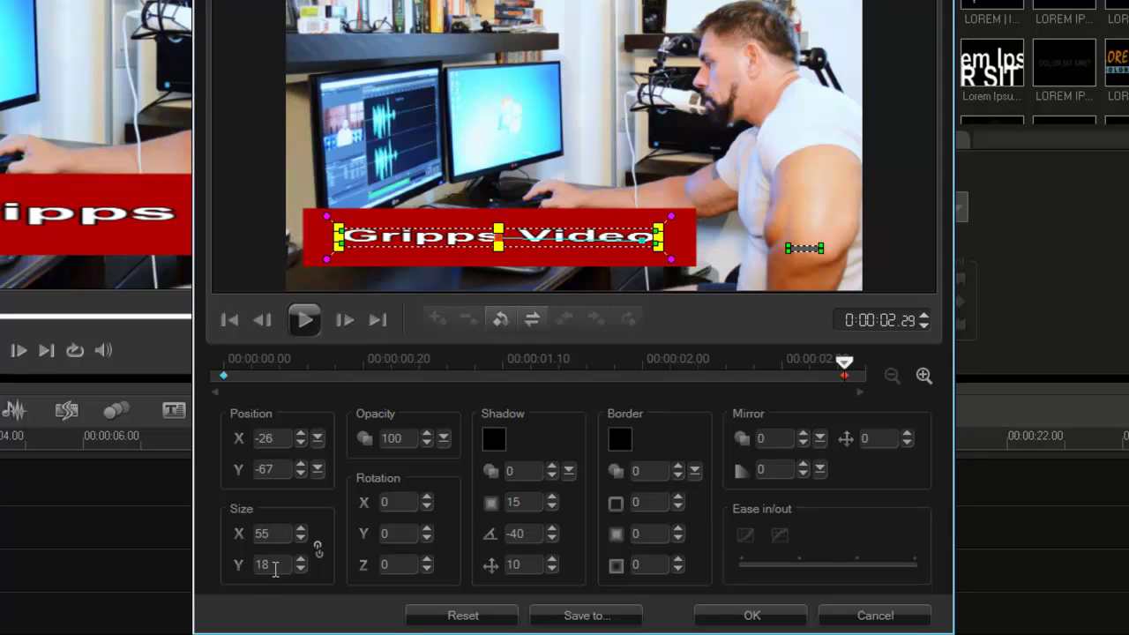
{"action": "type", "text": "47"}
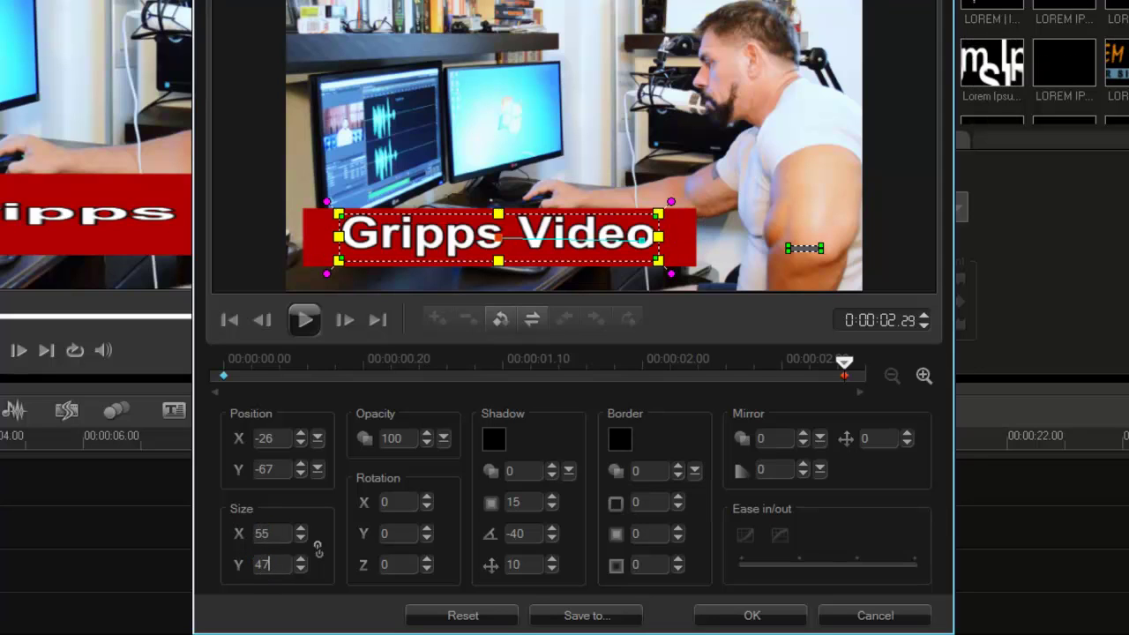
{"action": "left_click", "coordinate": [741, 613]}
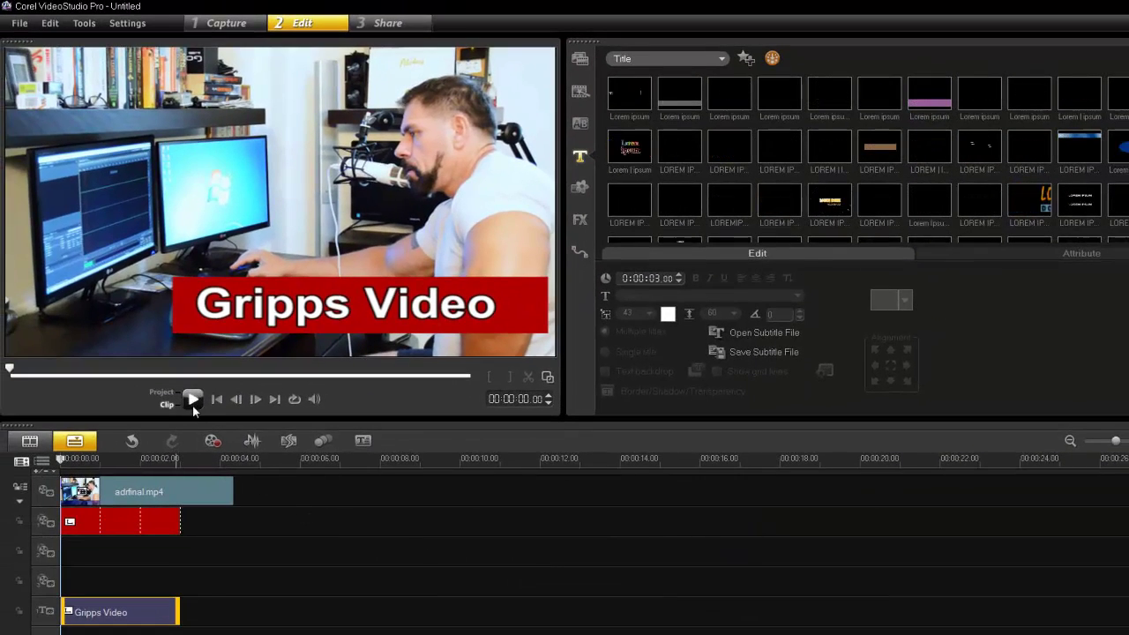
Step: Play back the title's leftward slide, rewind to the start, and show the title presets
{"action": "left_click", "coordinate": [192, 400]}
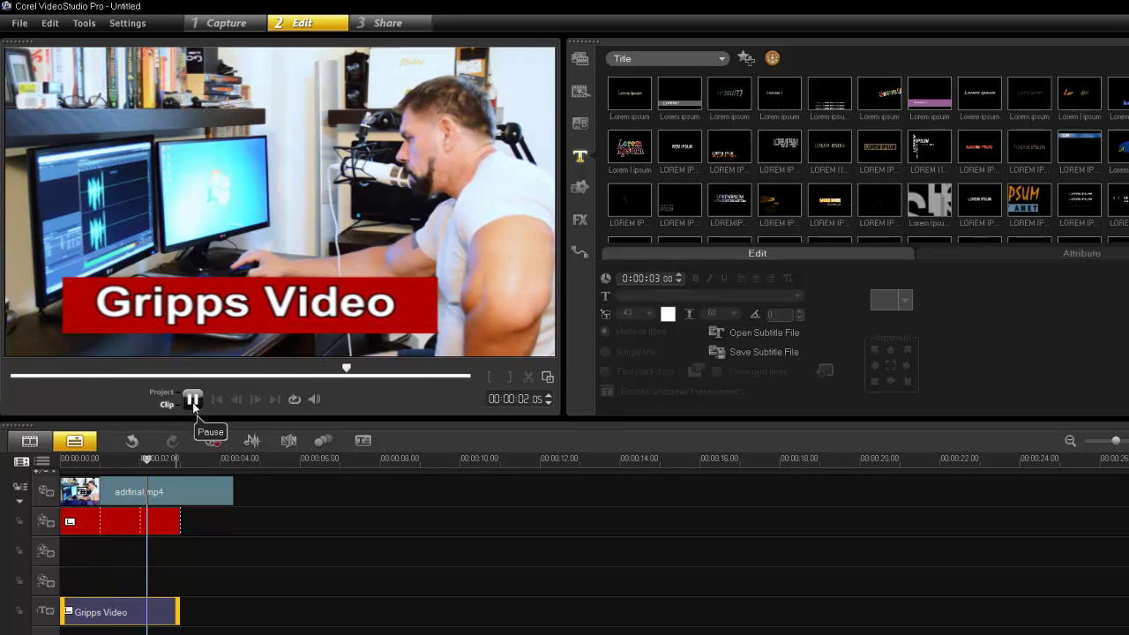
{"action": "left_click", "coordinate": [192, 400]}
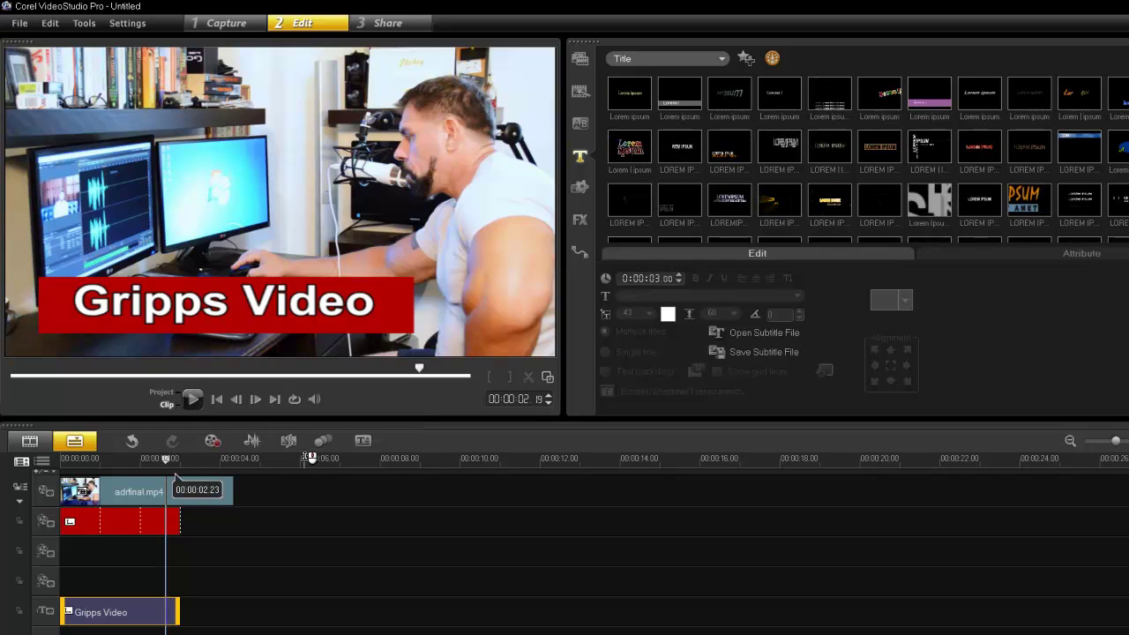
{"action": "left_click", "coordinate": [62, 461]}
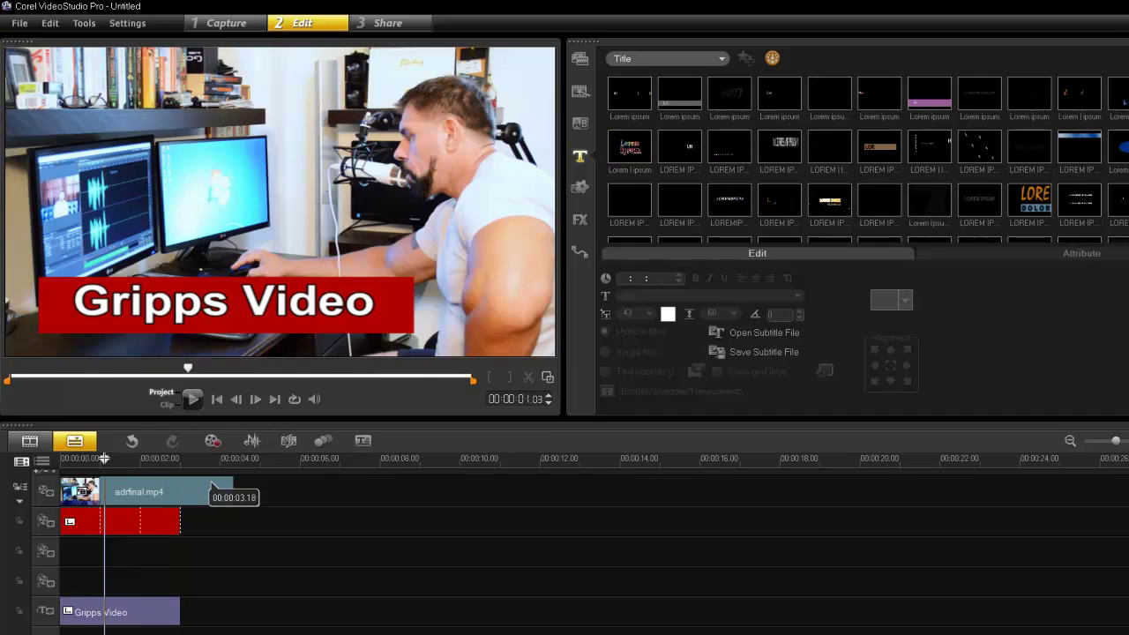
{"action": "left_click", "coordinate": [580, 156]}
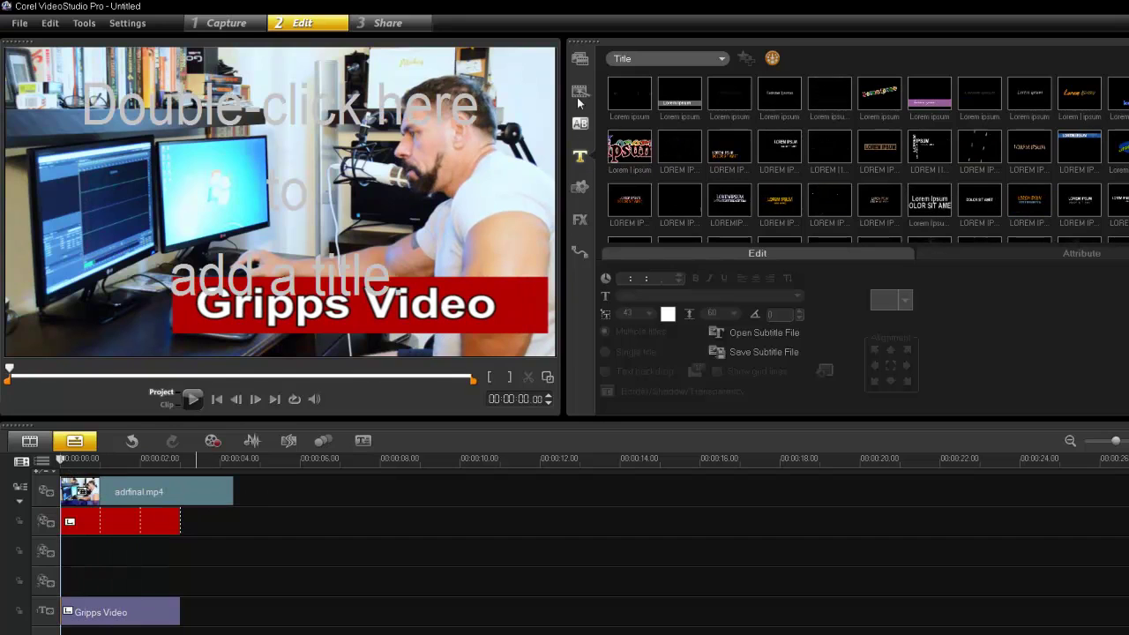
Step: Add a black colour clip to Overlay Track #2, keeping the overlay track count at 3
{"action": "left_click", "coordinate": [579, 187]}
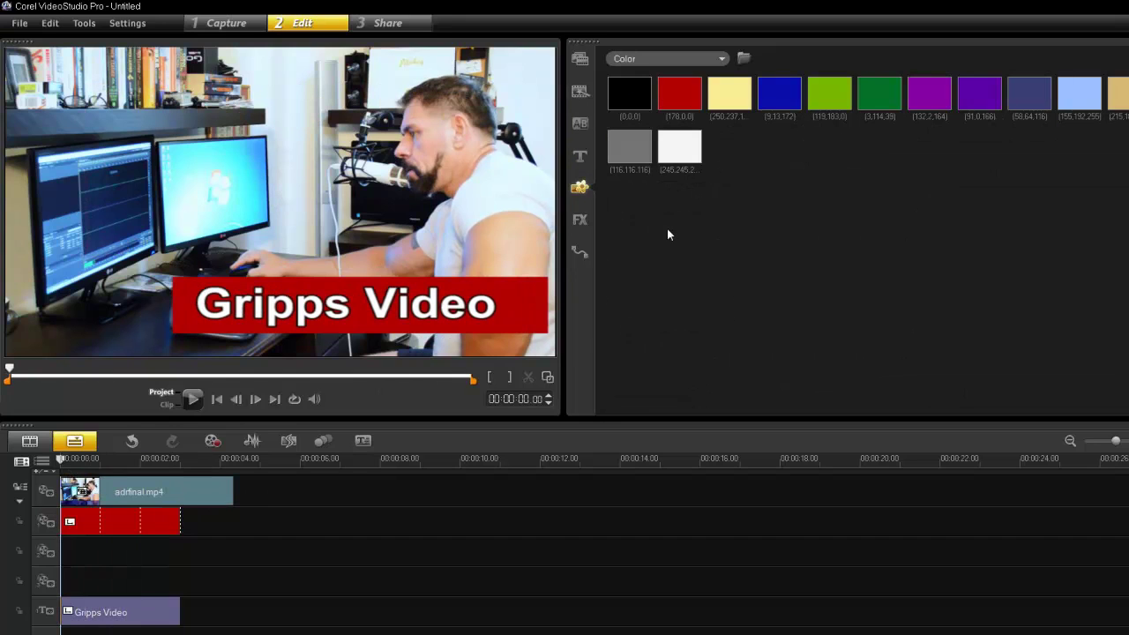
{"action": "left_click_drag", "start_coordinate": [639, 104], "coordinate": [141, 554]}
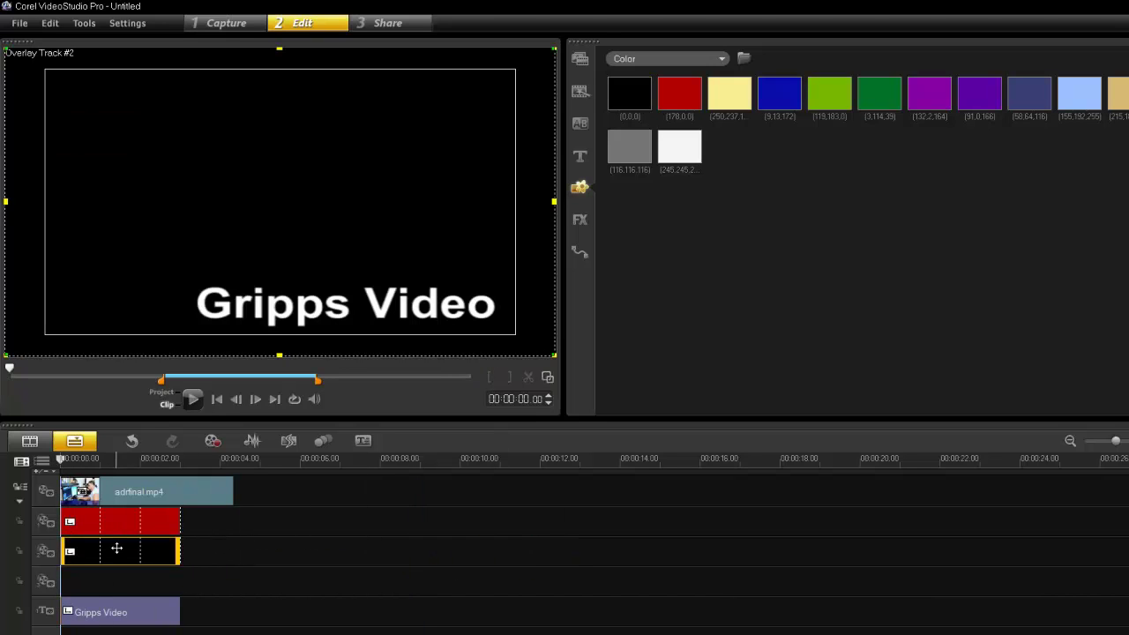
{"action": "right_click", "coordinate": [367, 548]}
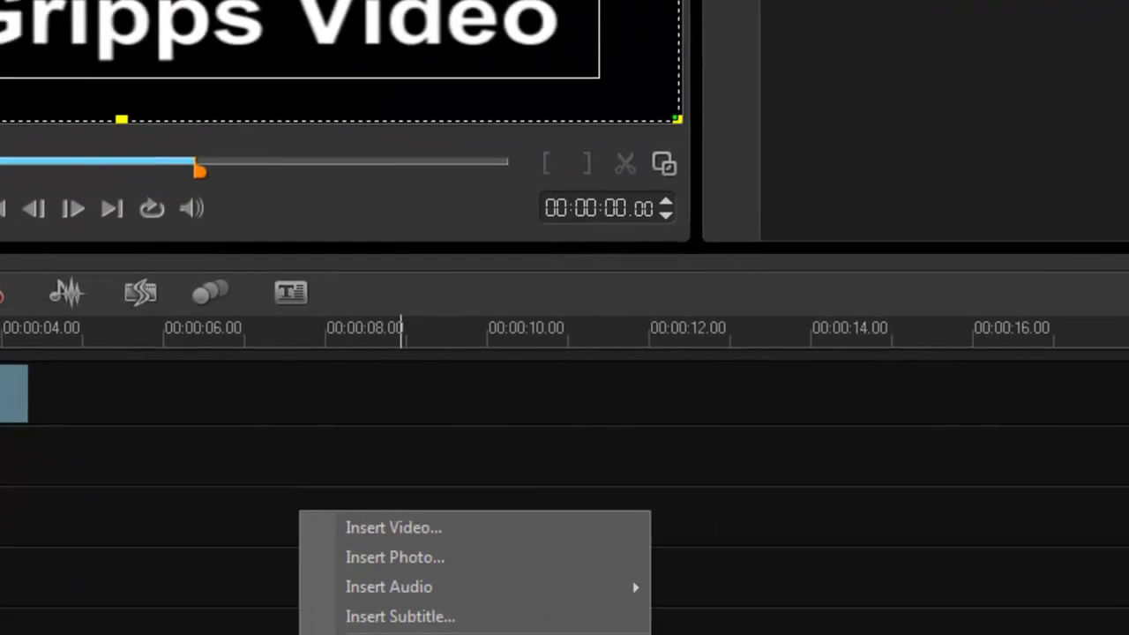
{"action": "left_click", "coordinate": [401, 634]}
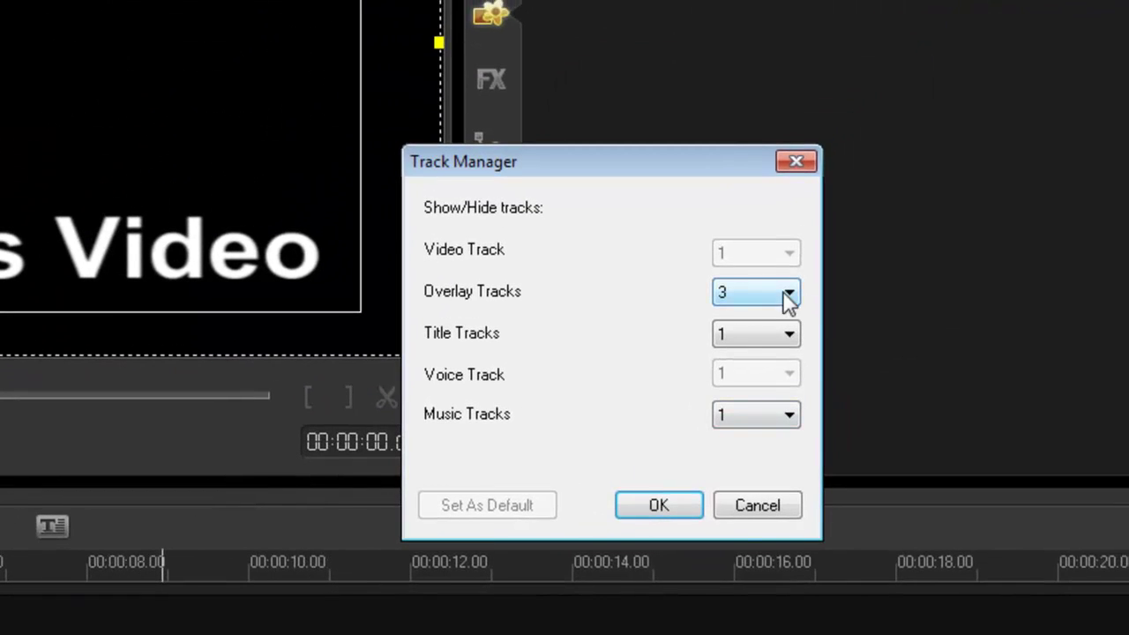
{"action": "left_click", "coordinate": [787, 295]}
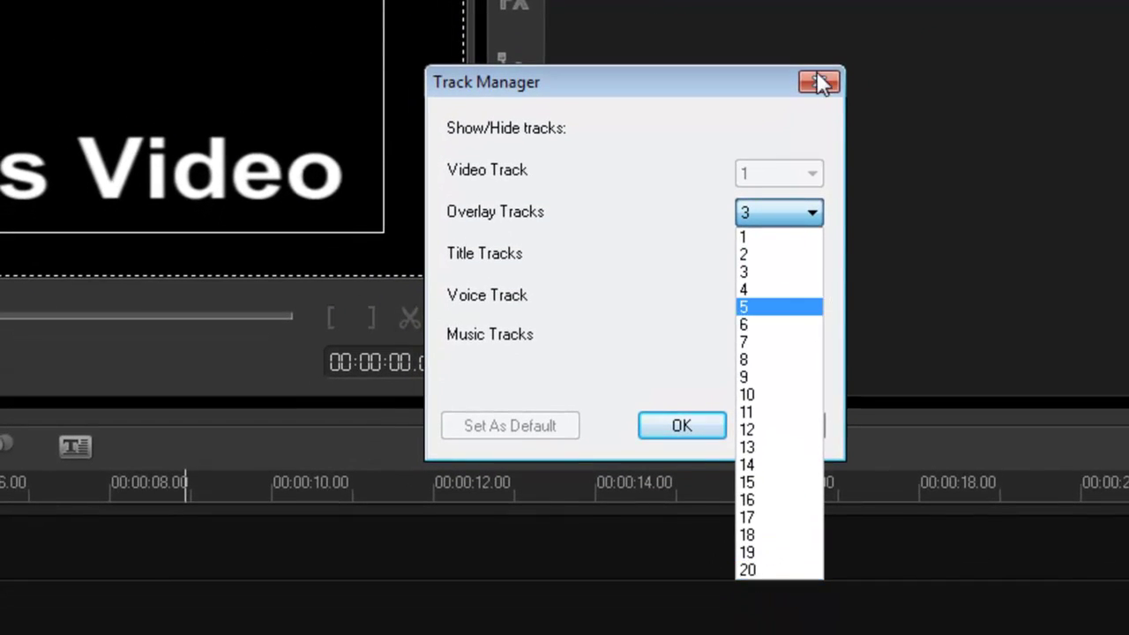
{"action": "left_click", "coordinate": [820, 82]}
Step: Shrink the black overlay to a thin strip at the red bar's left end and distort it into a wedge
{"action": "left_click", "coordinate": [683, 427]}
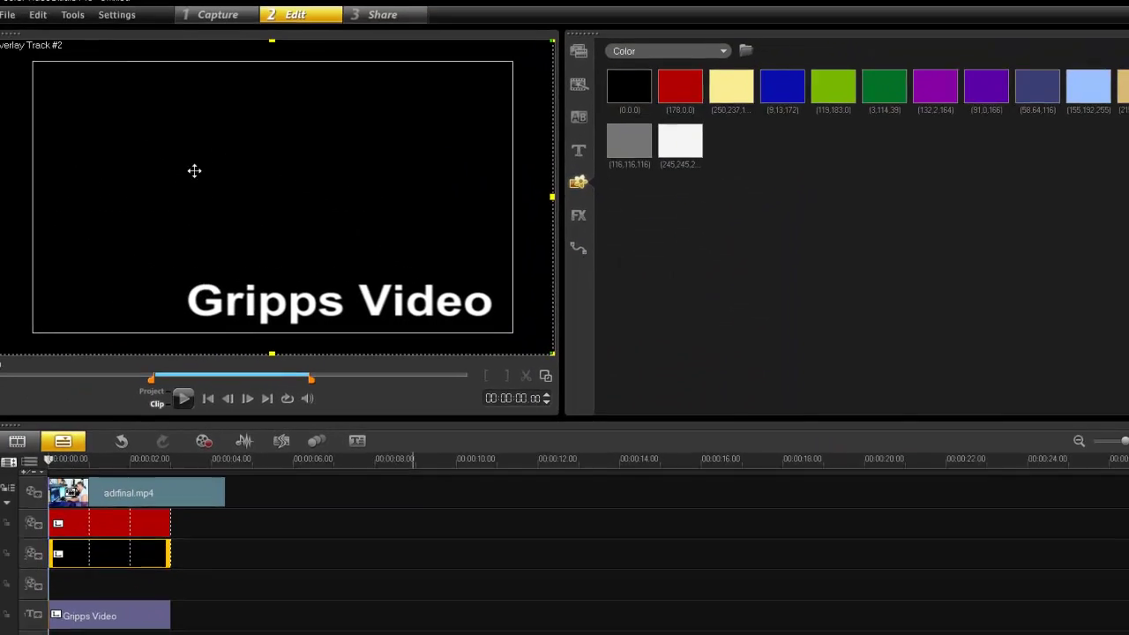
{"action": "left_click_drag", "start_coordinate": [278, 49], "coordinate": [280, 219]}
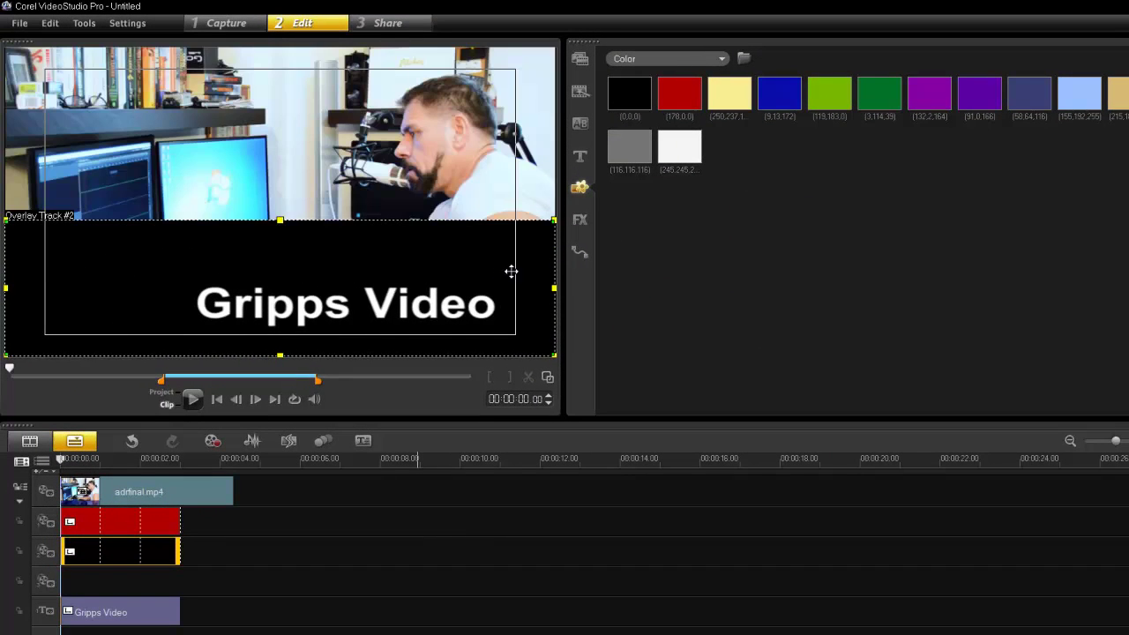
{"action": "left_click_drag", "start_coordinate": [553, 287], "coordinate": [156, 325]}
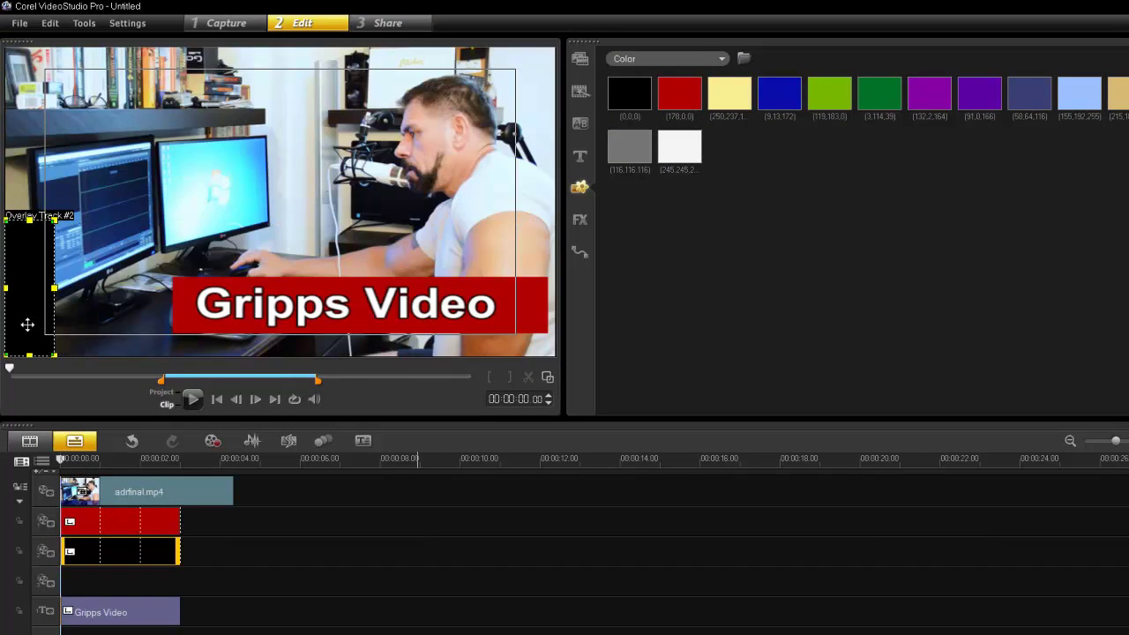
{"action": "left_click_drag", "start_coordinate": [25, 323], "coordinate": [144, 299]}
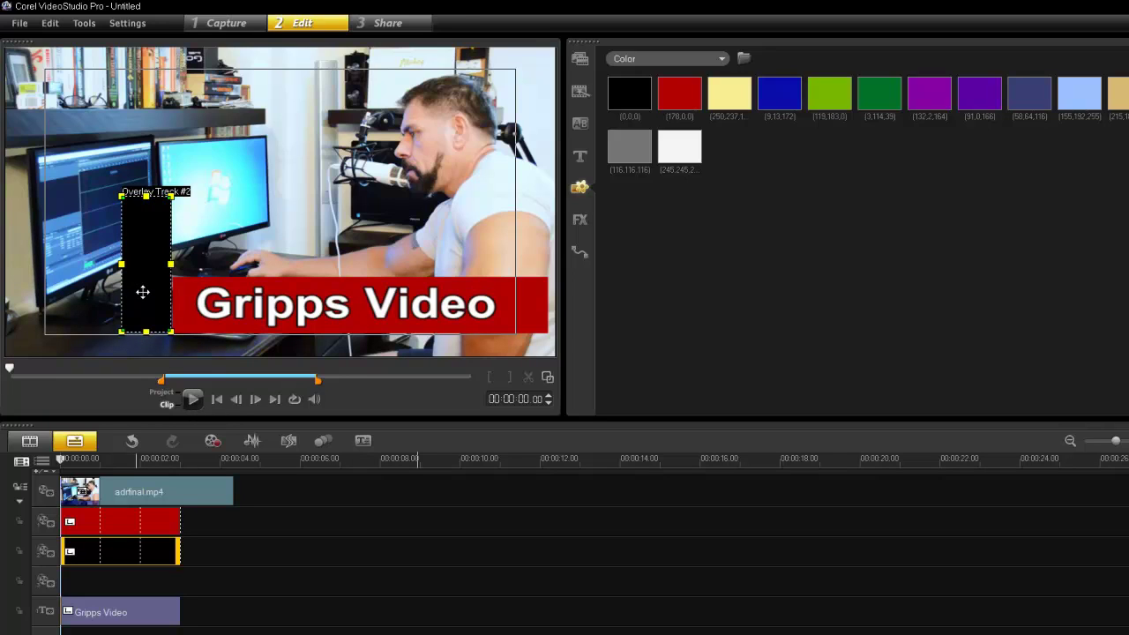
{"action": "left_click", "coordinate": [547, 379]}
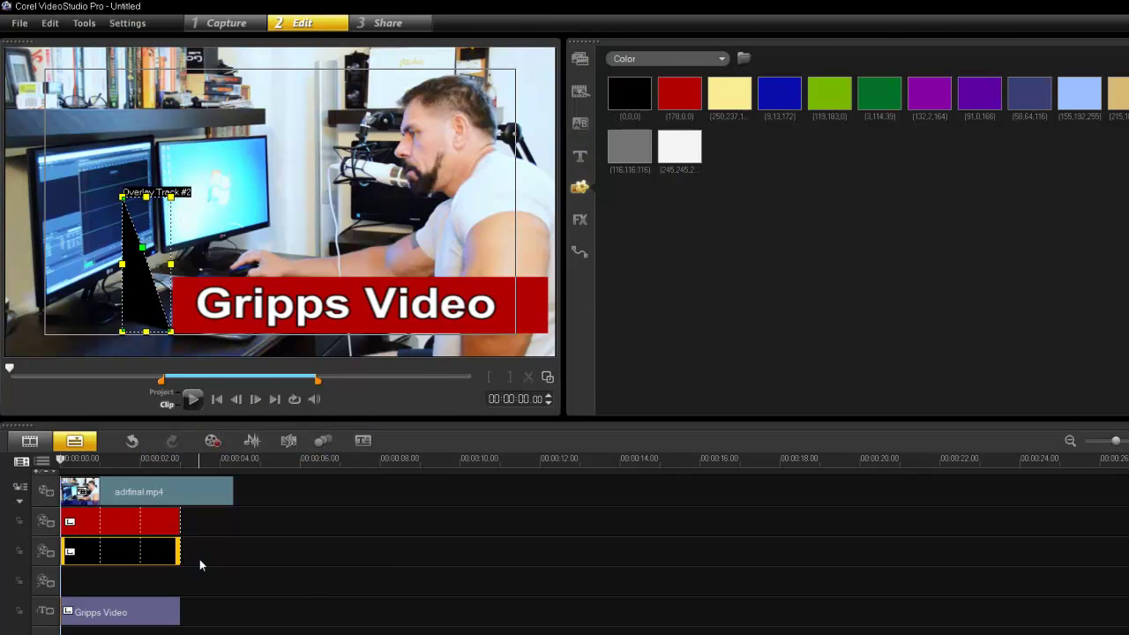
{"action": "left_click", "coordinate": [157, 612]}
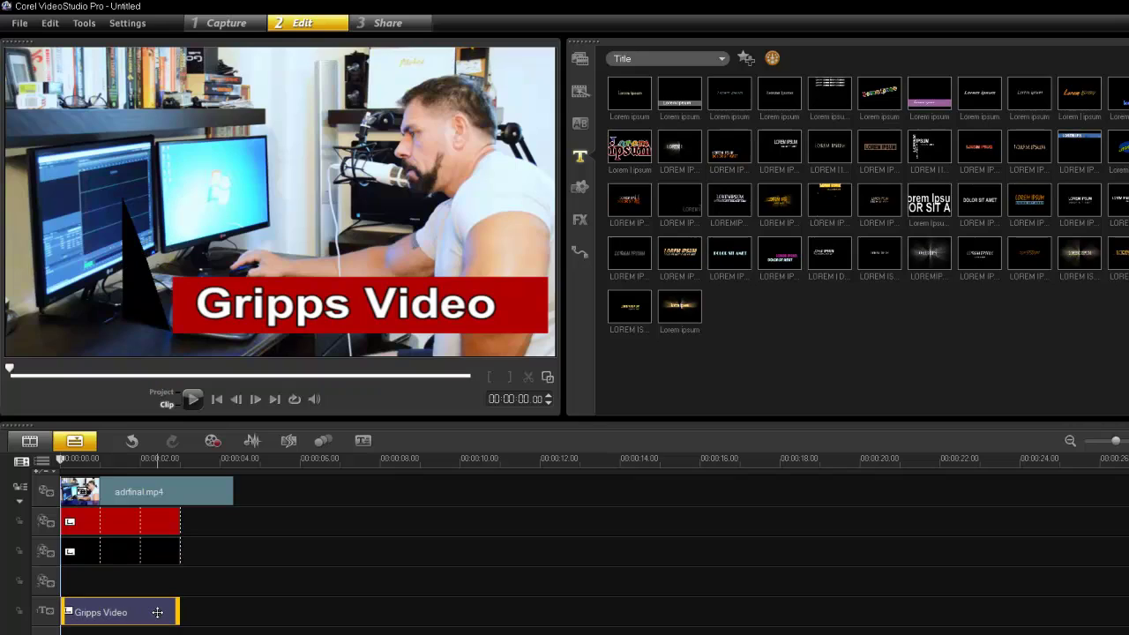
{"action": "right_click", "coordinate": [157, 612]}
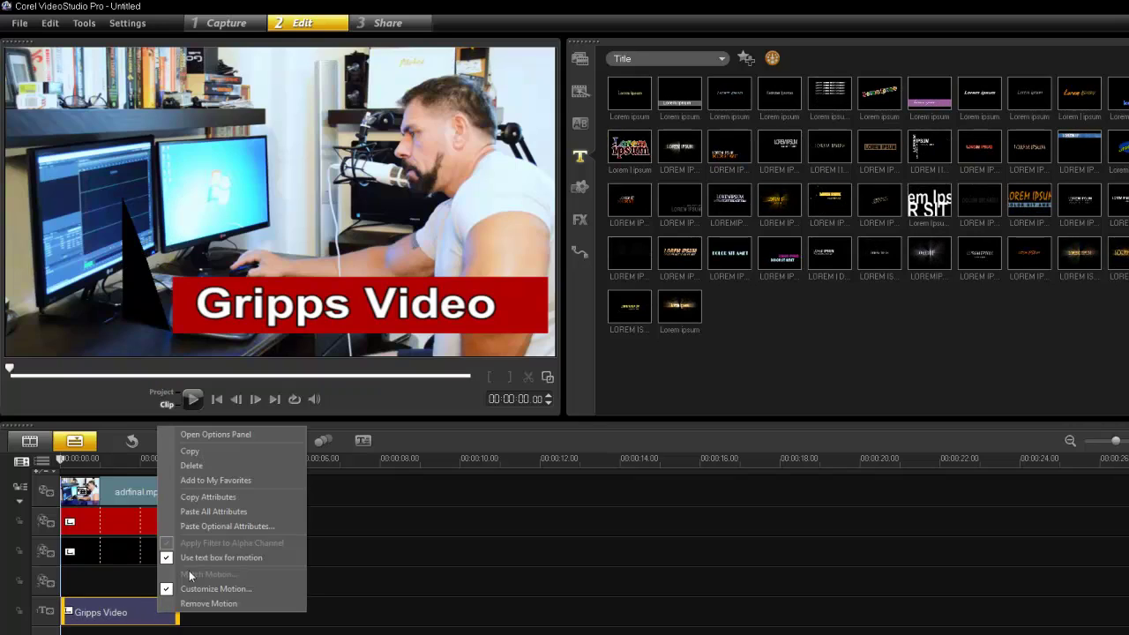
{"action": "left_click", "coordinate": [202, 591]}
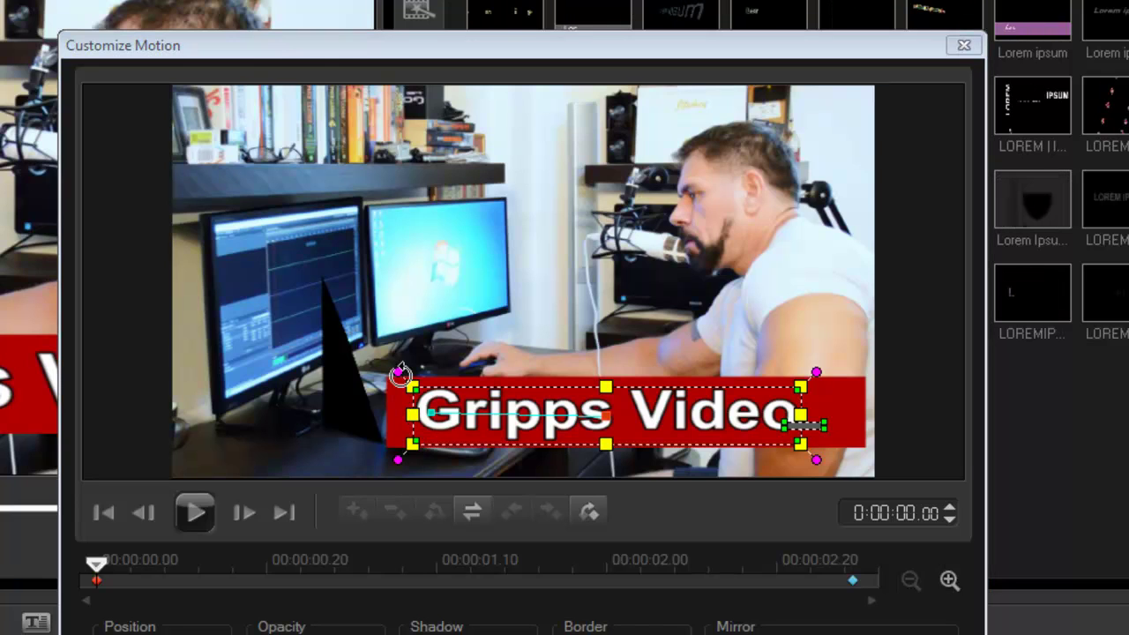
{"action": "mouse_move", "coordinate": [399, 372]}
{"action": "left_mouse_down"}
{"action": "mouse_move", "coordinate": [446, 340]}
{"action": "mouse_move", "coordinate": [589, 300]}
{"action": "mouse_move", "coordinate": [410, 326]}
{"action": "mouse_move", "coordinate": [373, 449]}
{"action": "mouse_move", "coordinate": [398, 368]}
{"action": "left_mouse_up"}
{"action": "key", "text": "Return"}
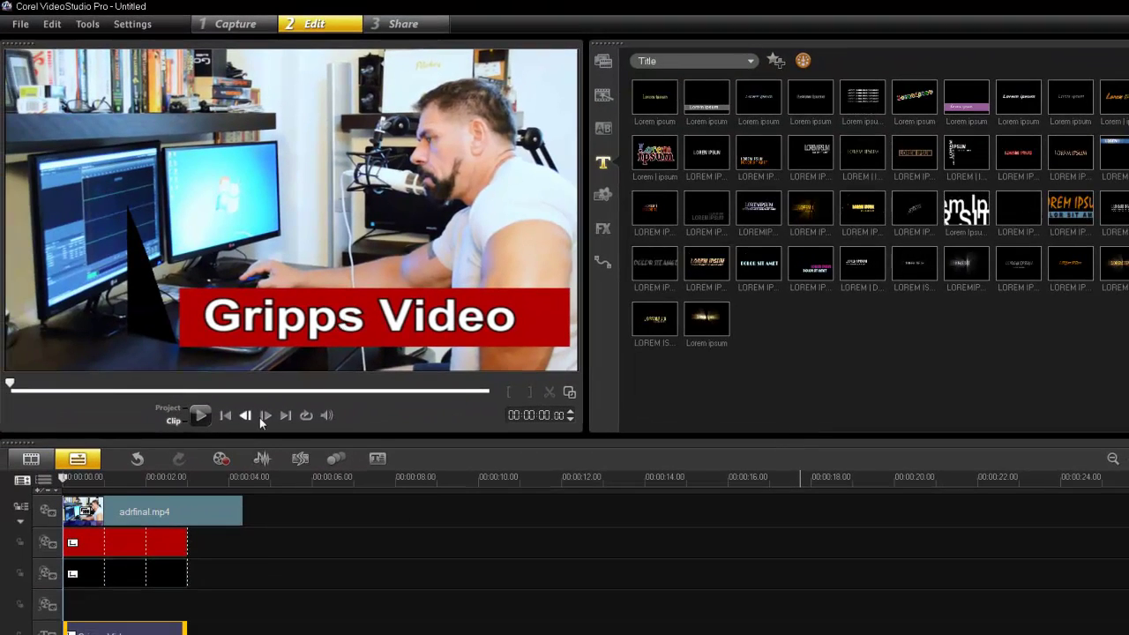
Step: Delete the black wedge clip from Overlay Track #2
{"action": "left_click", "coordinate": [147, 574]}
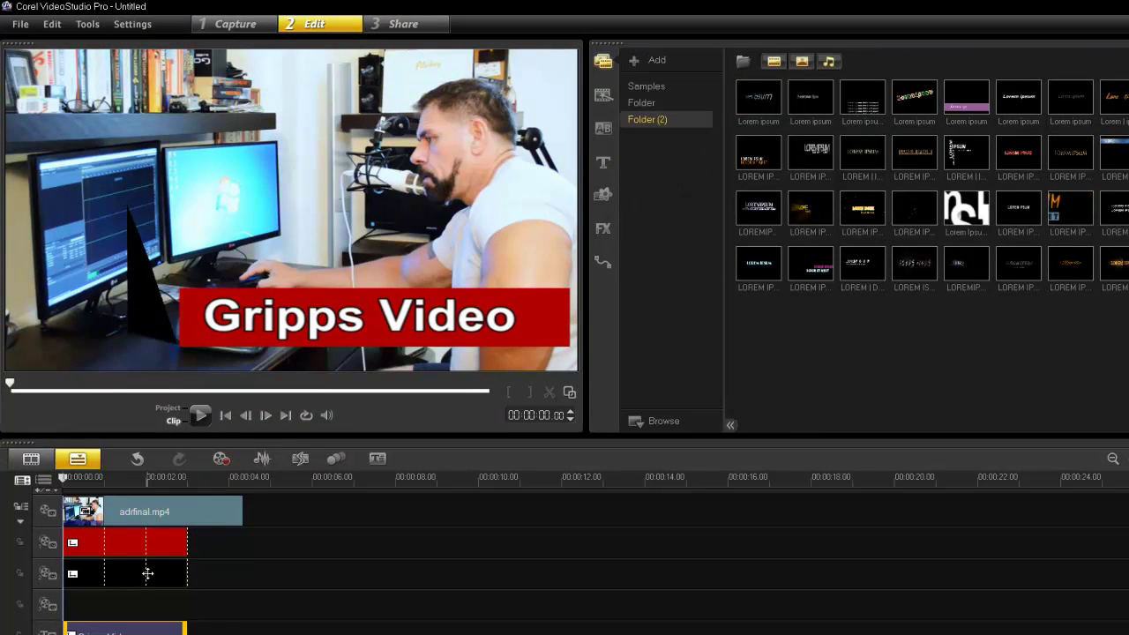
{"action": "left_click", "coordinate": [147, 574]}
{"action": "key", "text": "Delete"}
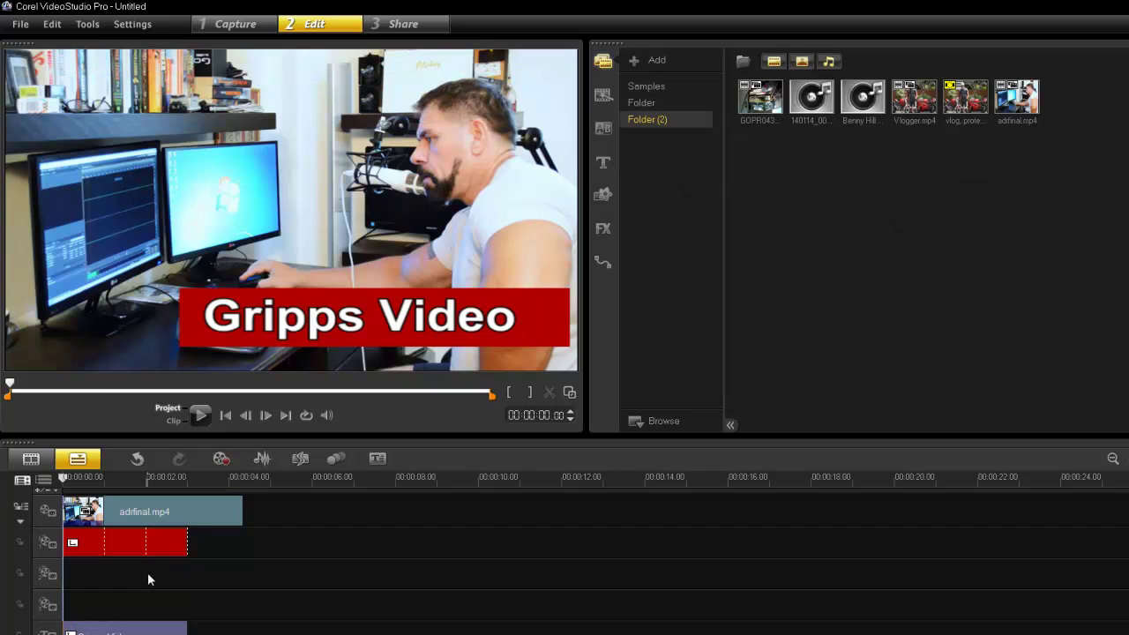